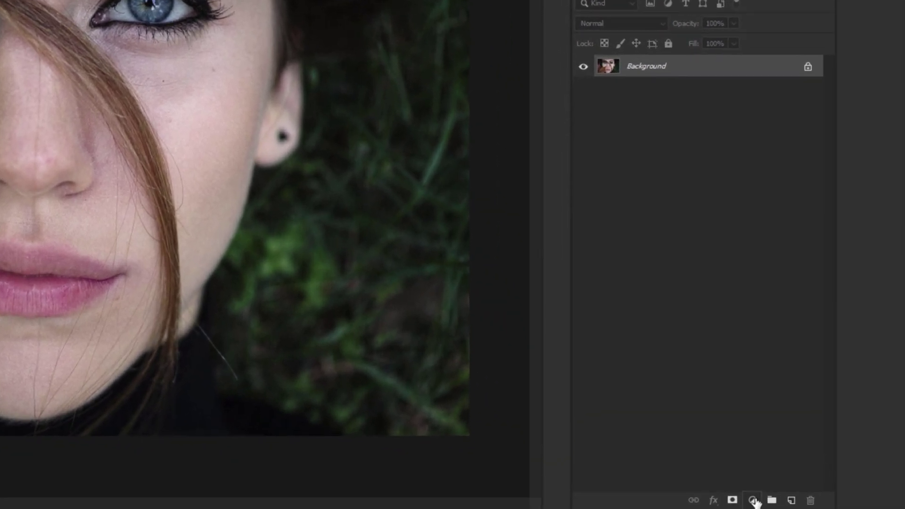
Add a black (000000) Solid Color fill layer above the Background and invert its layer mask.
click(753, 500)
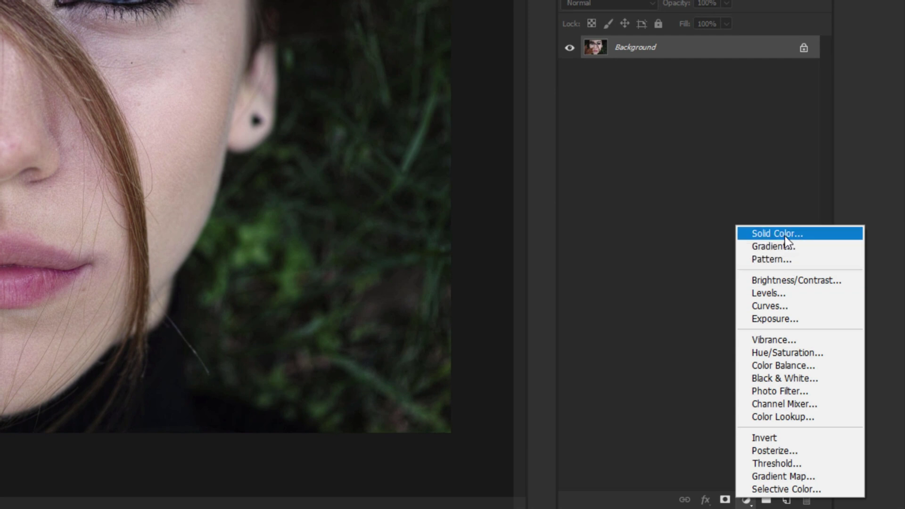
click(785, 234)
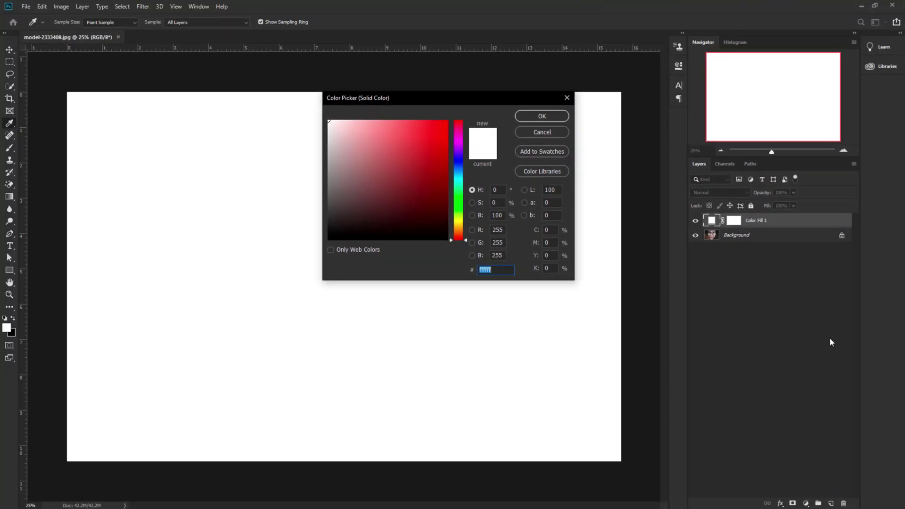
drag(366, 214, 276, 283)
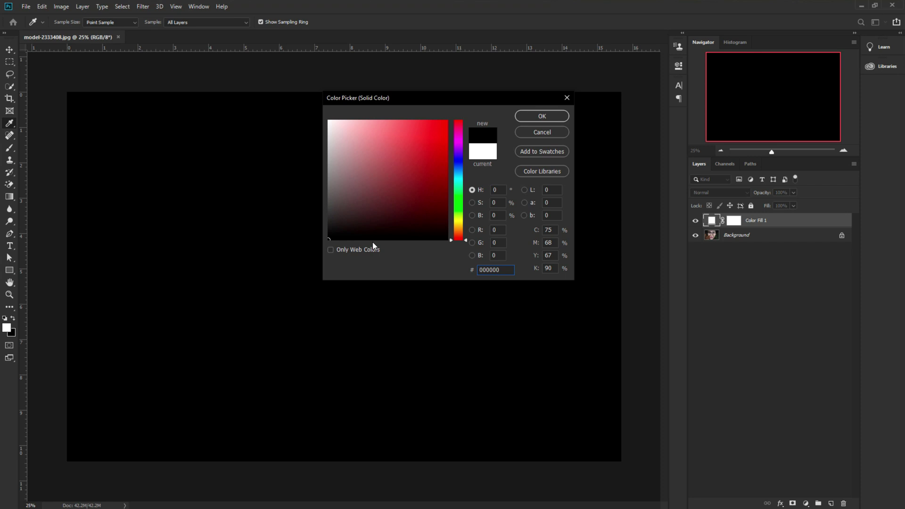
click(542, 116)
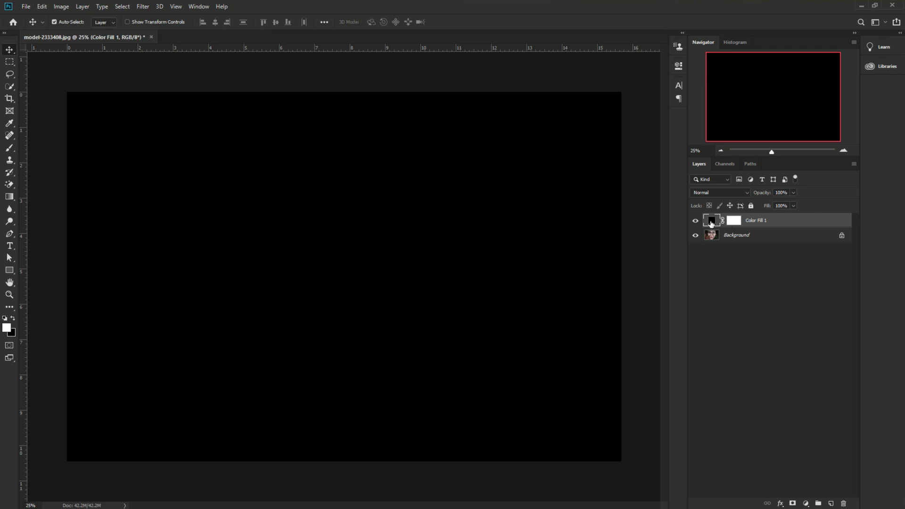
click(735, 224)
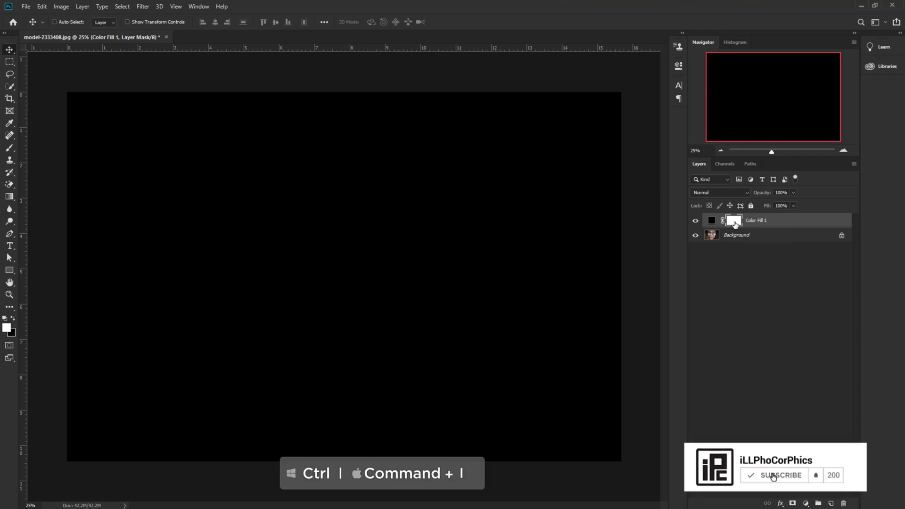
key(ctrl+i)
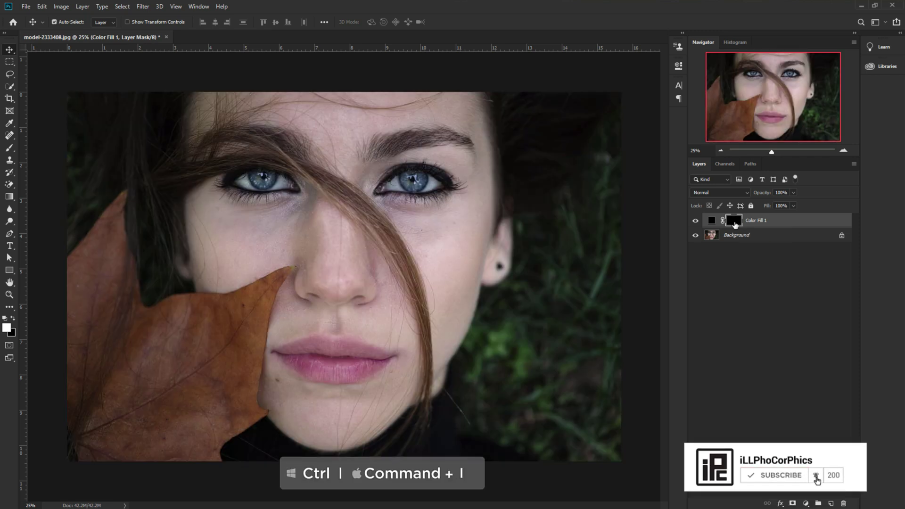
Set up a soft round Brush with 100% flow and 0% hardness for painting on the mask.
scroll(339, 347, up, 2)
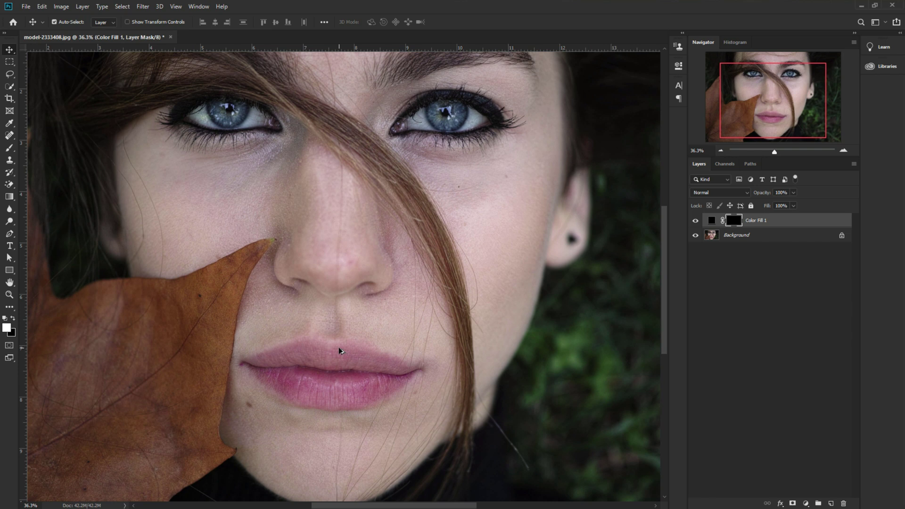
scroll(338, 347, down, 1)
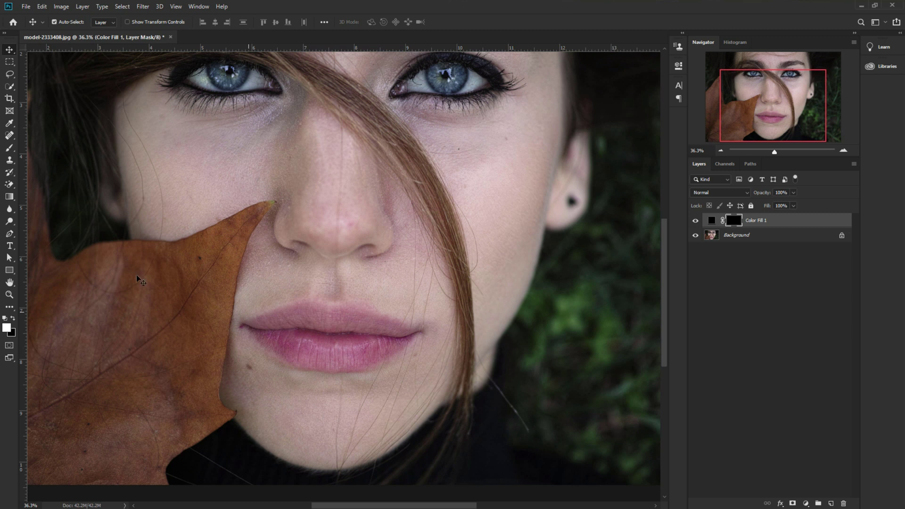
click(8, 149)
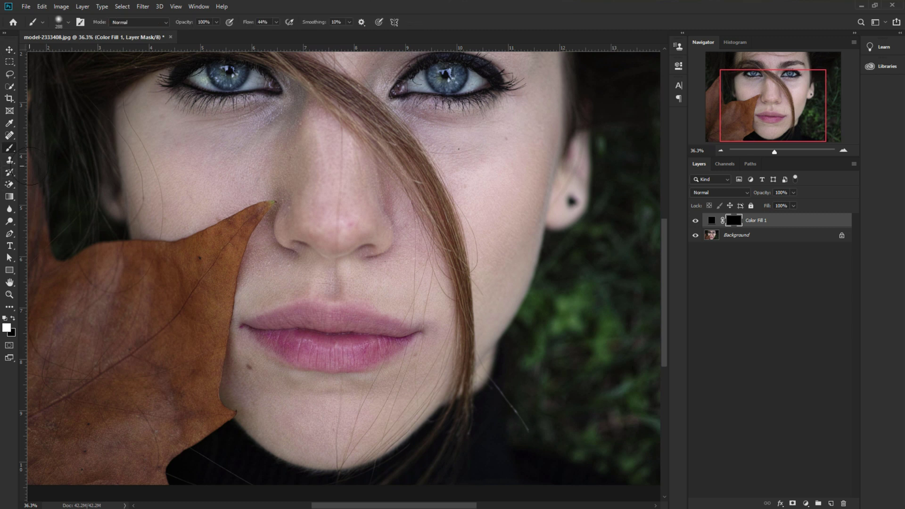
drag(247, 25, 320, 24)
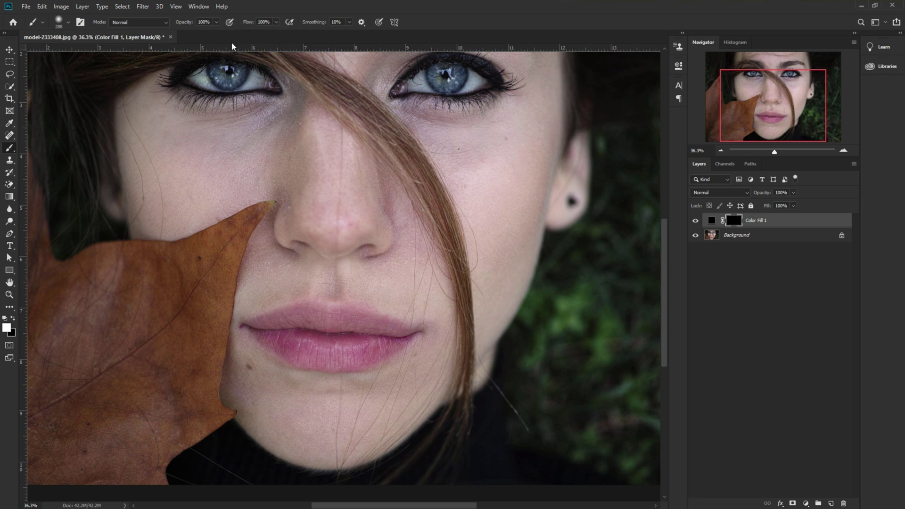
click(64, 22)
drag(54, 78, 43, 75)
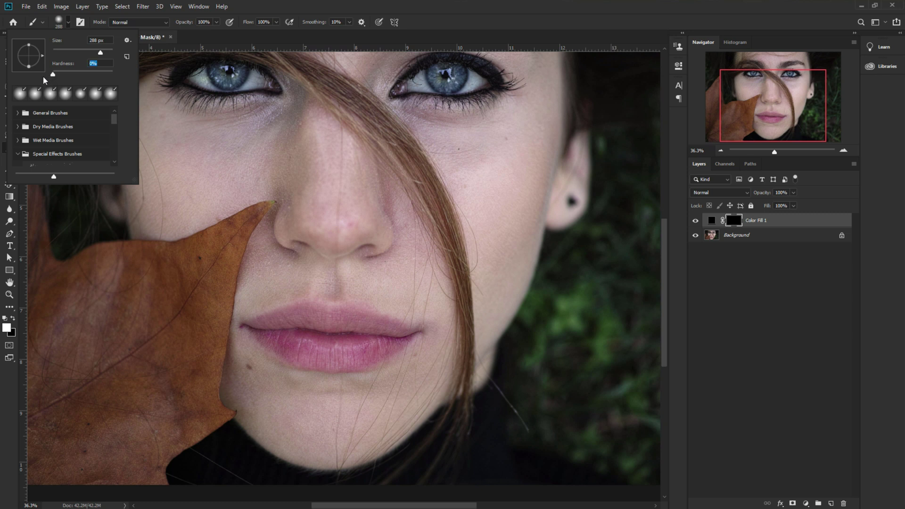
click(91, 64)
click(68, 22)
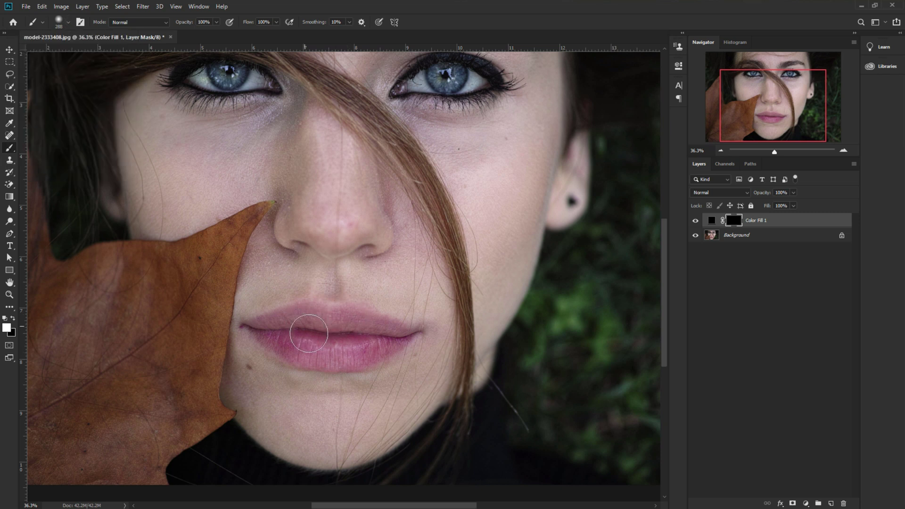
Paint a white outline around the lower lip on the fill layer's mask with a small soft brush of about 26 px.
scroll(327, 344, up, 5)
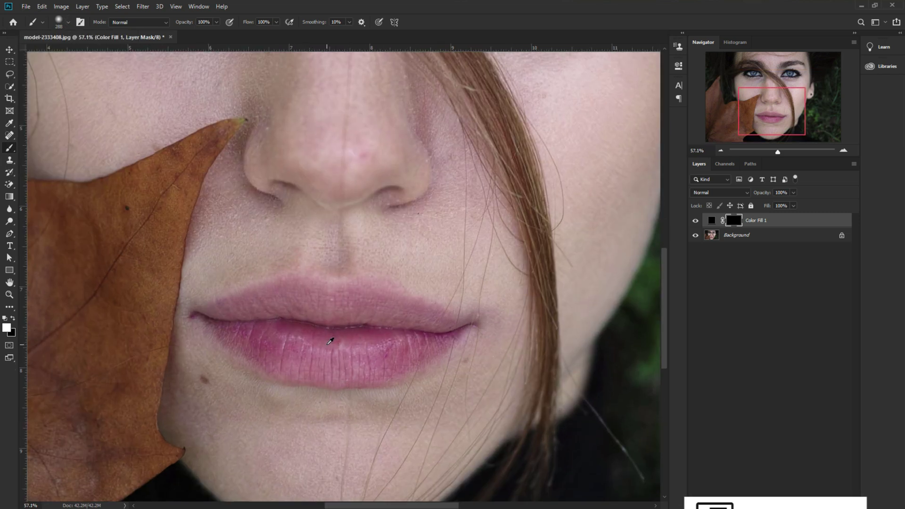
alt+right_click(349, 356)
drag(349, 354, 312, 349)
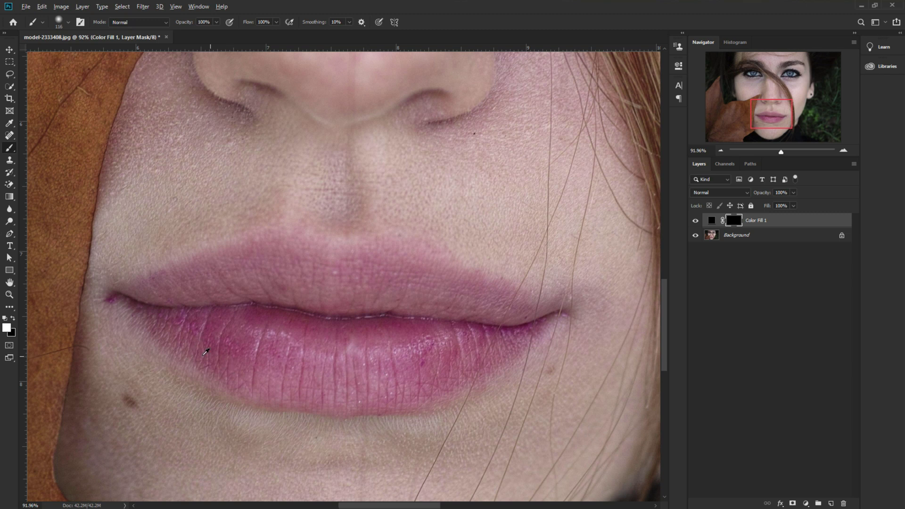
drag(206, 328, 174, 328)
scroll(297, 348, up, 3)
mouse_move(210, 288)
mouse_down()
mouse_move(204, 285)
mouse_move(246, 279)
mouse_move(517, 295)
mouse_move(223, 310)
mouse_move(313, 299)
mouse_move(646, 306)
mouse_up()
mouse_move(646, 306)
mouse_down()
mouse_move(576, 307)
mouse_move(584, 289)
mouse_move(570, 303)
mouse_move(618, 188)
mouse_up()
mouse_move(591, 242)
mouse_down()
mouse_move(526, 287)
mouse_move(339, 365)
mouse_up()
mouse_move(459, 319)
mouse_down()
mouse_move(545, 197)
mouse_move(460, 231)
mouse_move(518, 288)
mouse_up()
mouse_move(518, 288)
mouse_down()
mouse_move(488, 297)
mouse_move(324, 288)
mouse_move(378, 355)
mouse_move(314, 310)
mouse_up()
drag(314, 310, 369, 337)
mouse_move(161, 179)
mouse_down()
mouse_move(273, 299)
mouse_move(412, 377)
mouse_up()
mouse_move(185, 192)
mouse_down()
mouse_move(253, 270)
mouse_move(324, 318)
mouse_move(366, 308)
mouse_move(392, 327)
mouse_move(371, 336)
mouse_move(466, 344)
mouse_up()
scroll(366, 307, down, 4)
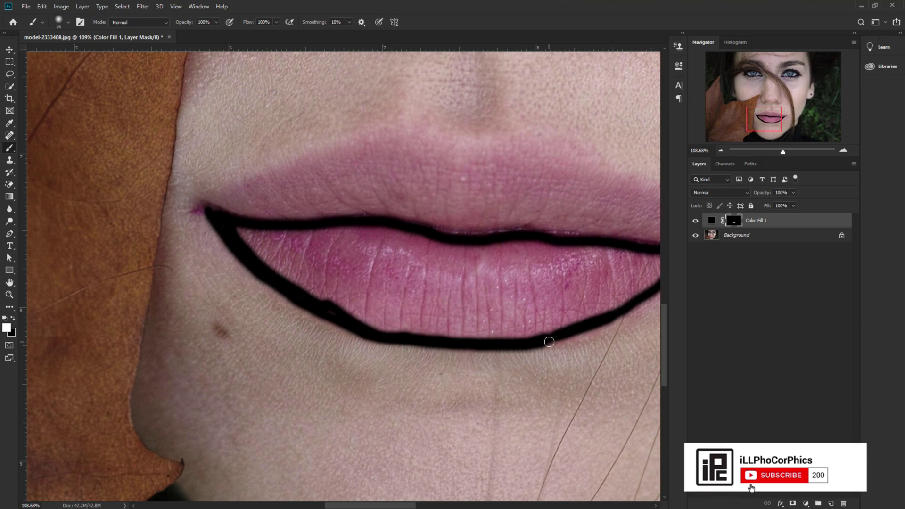
Fill in the inside of the lower lip on the mask in white, refining the mouth corner with a smaller brush.
scroll(472, 314, down, 2)
mouse_move(634, 268)
mouse_down()
mouse_move(283, 246)
mouse_move(499, 261)
mouse_move(299, 264)
mouse_move(440, 324)
mouse_move(390, 307)
mouse_move(526, 329)
mouse_move(632, 236)
mouse_up()
scroll(557, 324, up, 3)
alt+right_click(487, 309)
scroll(632, 236, right, 2)
alt+right_click(587, 211)
drag(587, 210, 606, 216)
scroll(490, 292, down, 7)
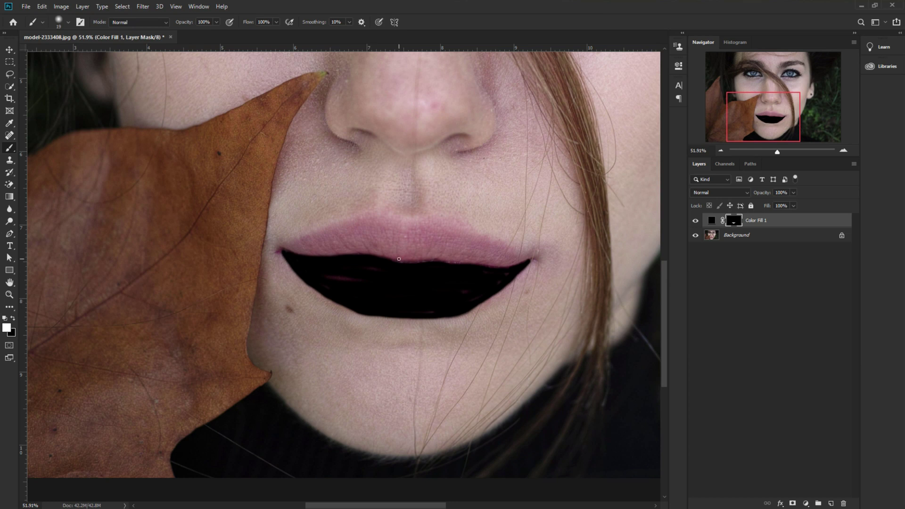
Add a second black (000000) Solid Color fill layer on top and invert its layer mask.
click(712, 220)
click(806, 503)
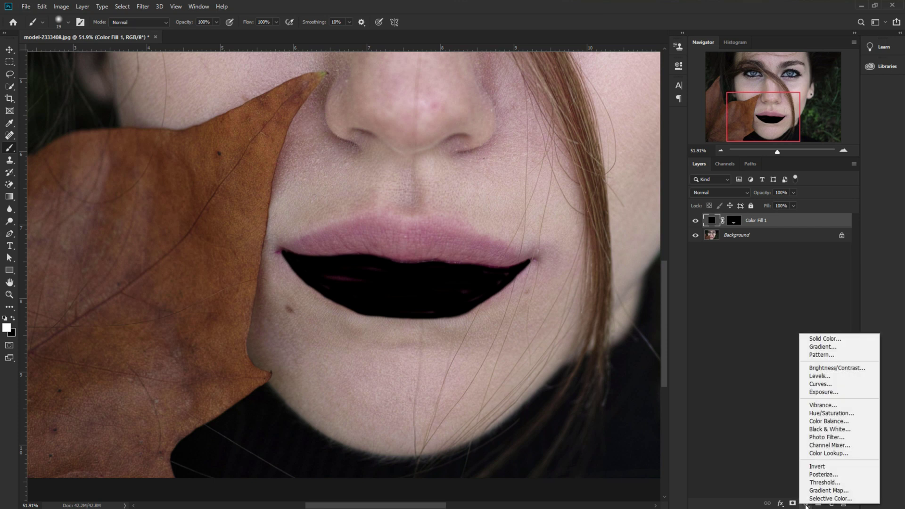
click(824, 338)
click(301, 265)
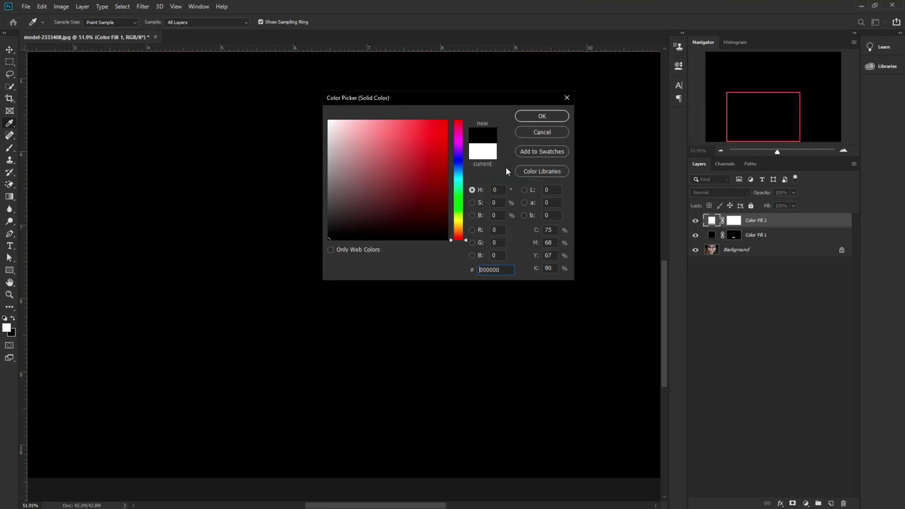
click(542, 116)
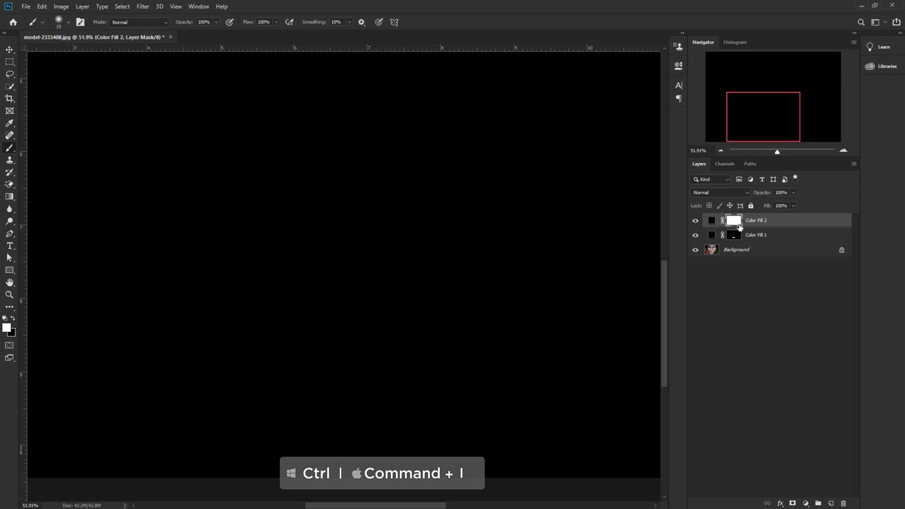
key(ctrl+i)
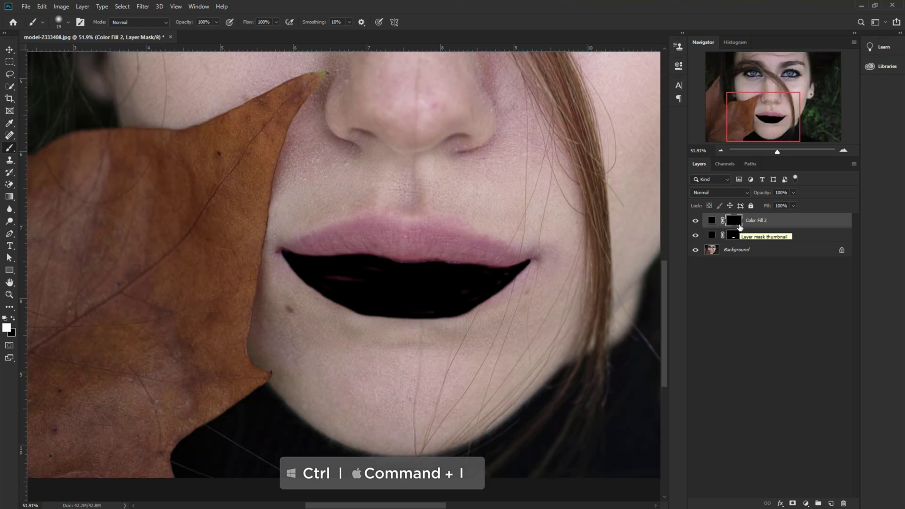
Paint the whole upper lip in white on the second fill layer's mask, from corner to corner.
scroll(339, 257, up, 4)
mouse_move(204, 246)
mouse_down()
mouse_move(440, 162)
mouse_move(590, 163)
mouse_move(320, 151)
mouse_move(431, 182)
mouse_move(554, 241)
mouse_up()
mouse_move(558, 246)
mouse_down()
mouse_move(496, 261)
mouse_move(259, 245)
mouse_up()
scroll(259, 245, left, 3)
mouse_move(64, 235)
mouse_down()
mouse_move(424, 268)
mouse_move(125, 215)
mouse_up()
scroll(182, 269, down, 3)
drag(586, 244, 490, 221)
mouse_move(396, 169)
mouse_down()
mouse_move(524, 228)
mouse_move(229, 207)
mouse_move(130, 215)
mouse_move(219, 172)
mouse_move(273, 164)
mouse_move(342, 174)
mouse_move(385, 168)
mouse_move(193, 199)
mouse_move(457, 207)
mouse_move(232, 218)
mouse_move(479, 250)
mouse_up()
scroll(455, 250, down, 5)
scroll(455, 251, up, 3)
key(v)
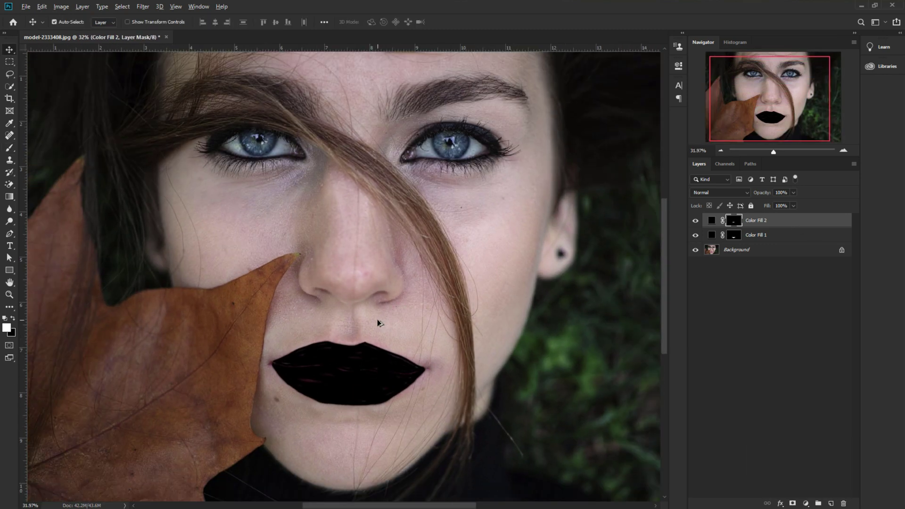
scroll(378, 319, down, 1)
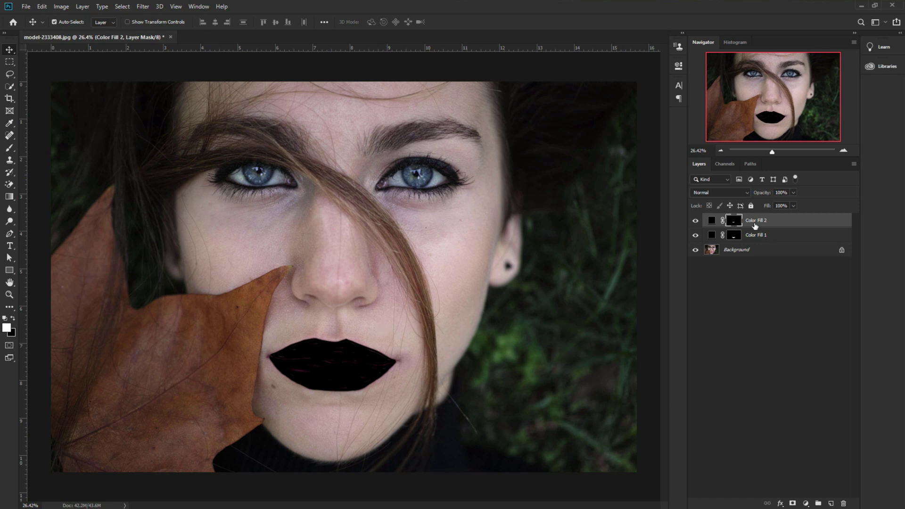
Set the blend mode of both fill layers, Color Fill 2 and Color Fill 1, to Multiply.
click(729, 193)
click(721, 224)
click(766, 236)
click(720, 192)
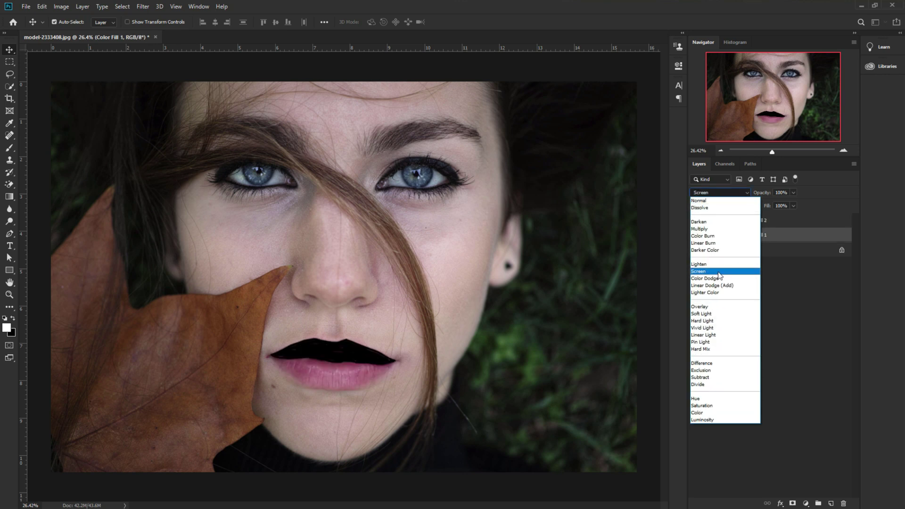
click(706, 228)
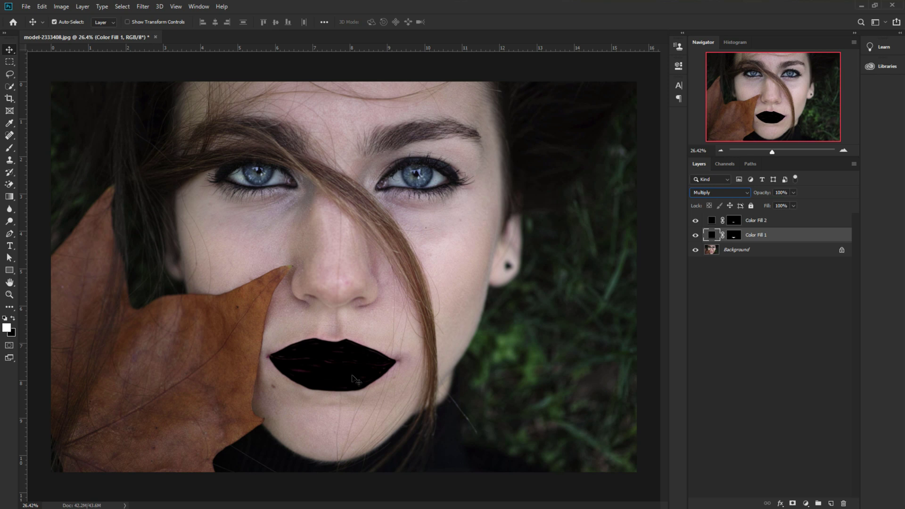
scroll(340, 387, up, 6)
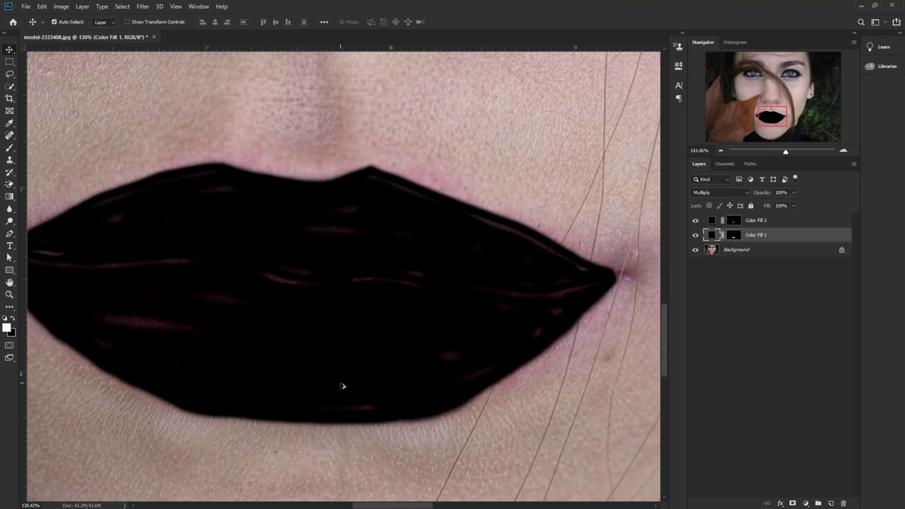
scroll(461, 370, down, 4)
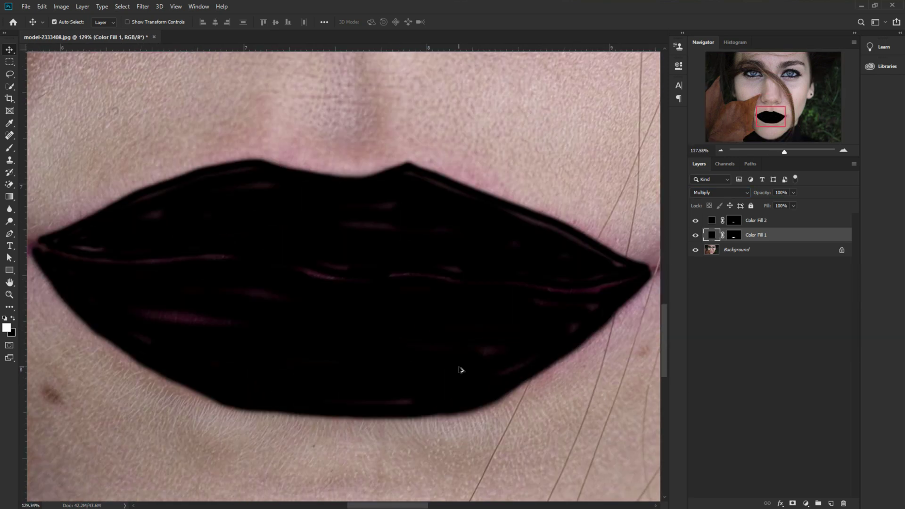
scroll(368, 314, down, 3)
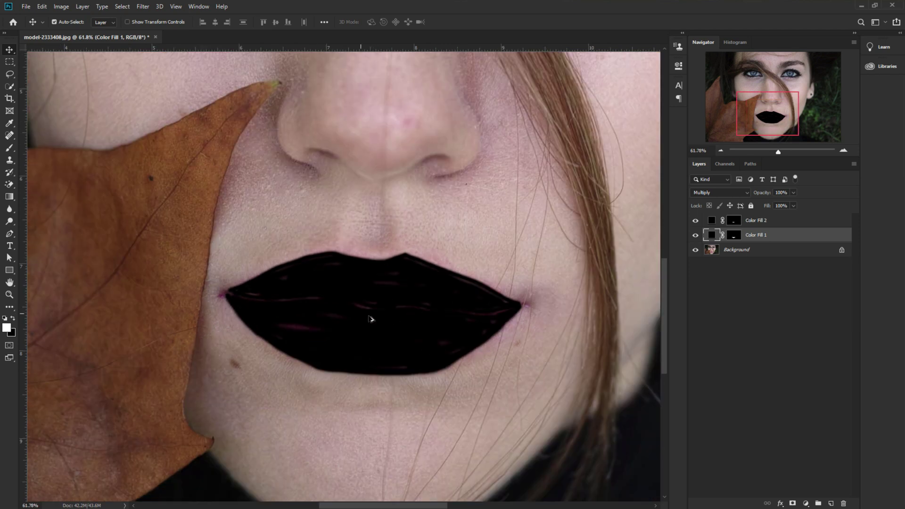
double_click(792, 240)
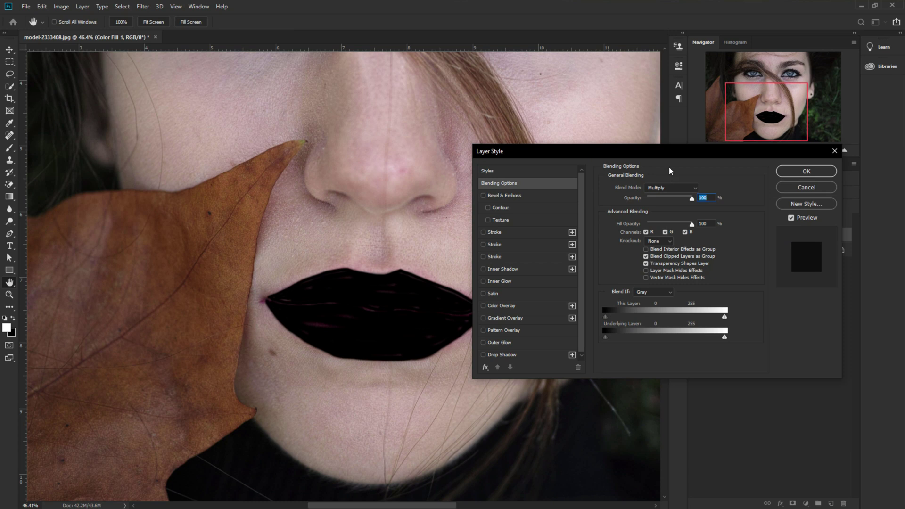
click(822, 188)
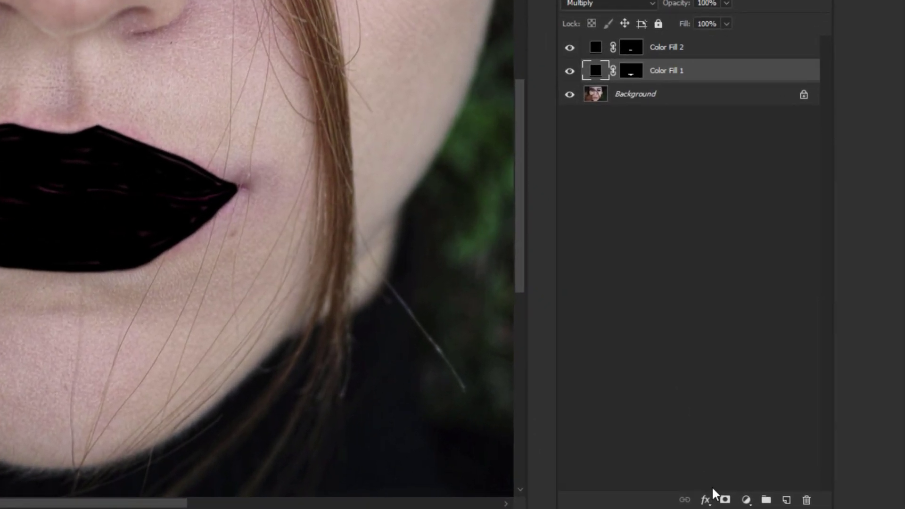
In Color Fill 1's Blending Options, split the Underlying Layer white slider of Blend If and lower its dark half to about 49.
click(780, 503)
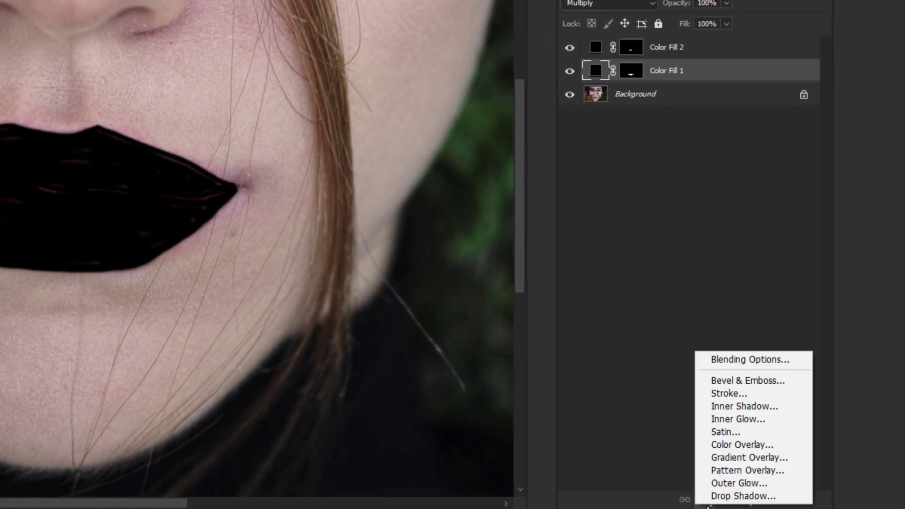
click(736, 357)
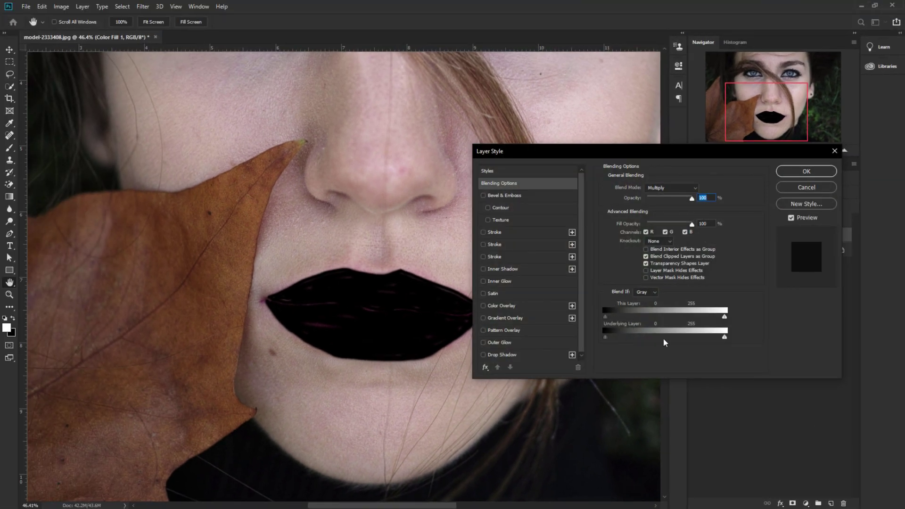
drag(685, 159, 698, 152)
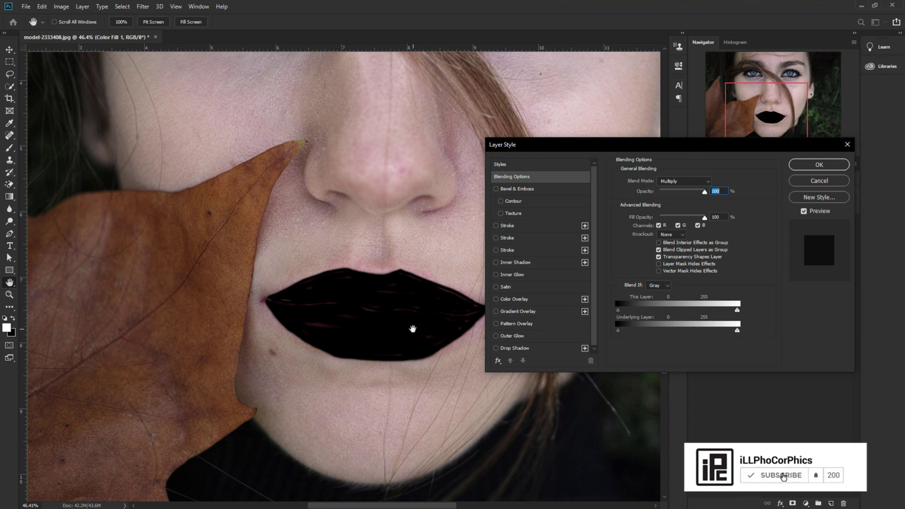
drag(737, 331, 640, 332)
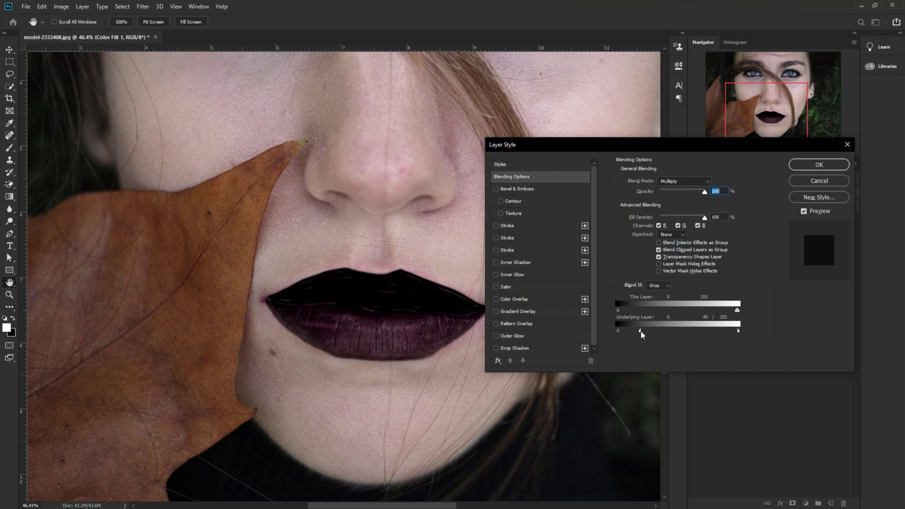
drag(642, 331, 638, 332)
click(813, 166)
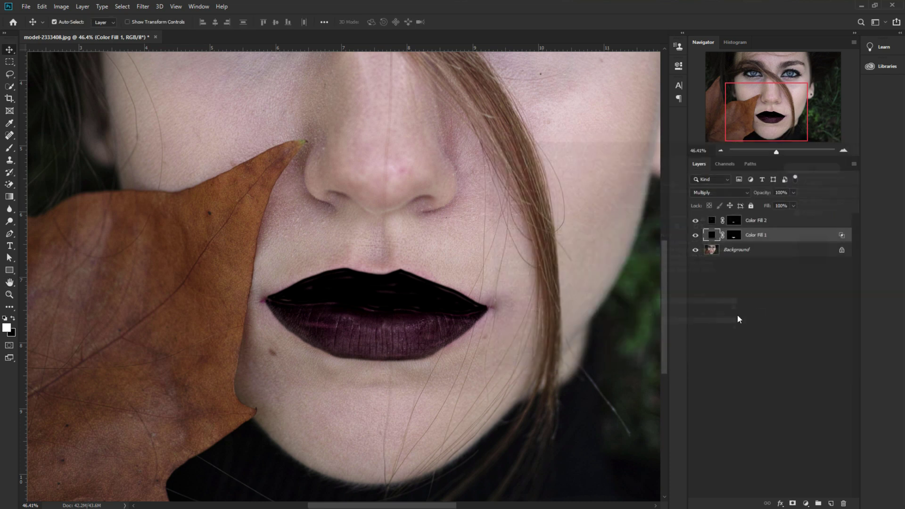
In Color Fill 2's Blending Options, split the Underlying Layer white slider of Blend If and lower its dark half to about 79.
double_click(801, 221)
key(h)
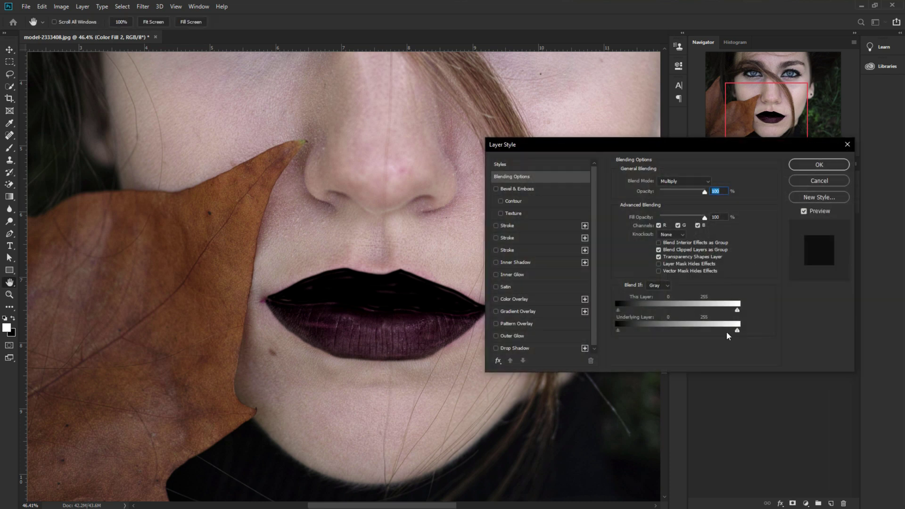
key(alt)
drag(736, 330, 658, 332)
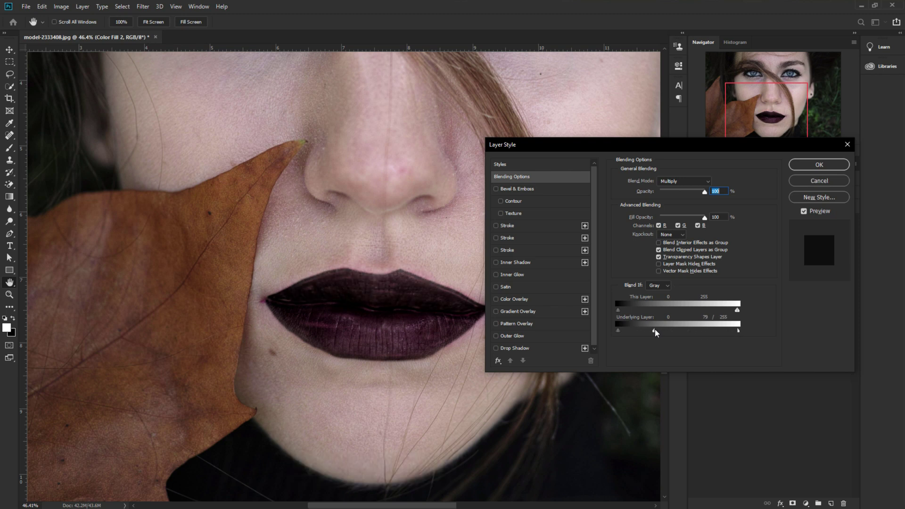
click(802, 165)
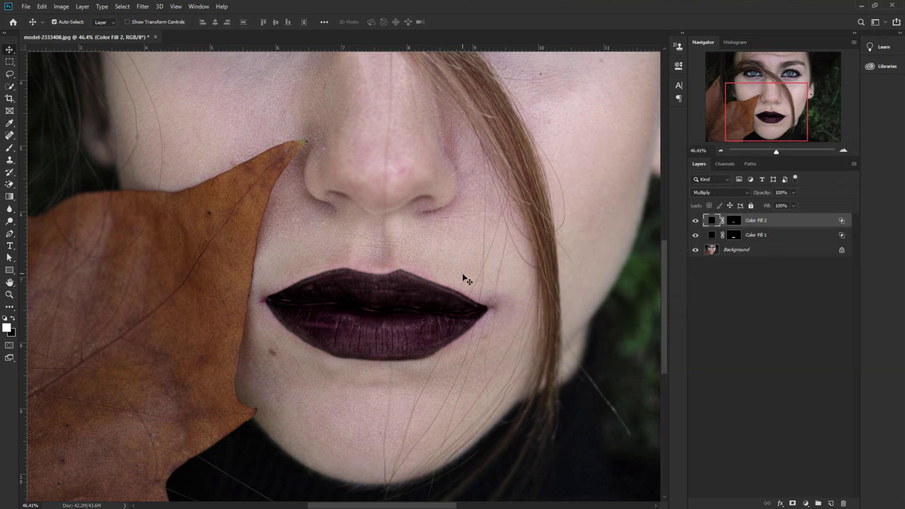
Examine the black lipstick both close up and in the context of the full portrait.
scroll(465, 281, down, 3)
scroll(434, 303, up, 4)
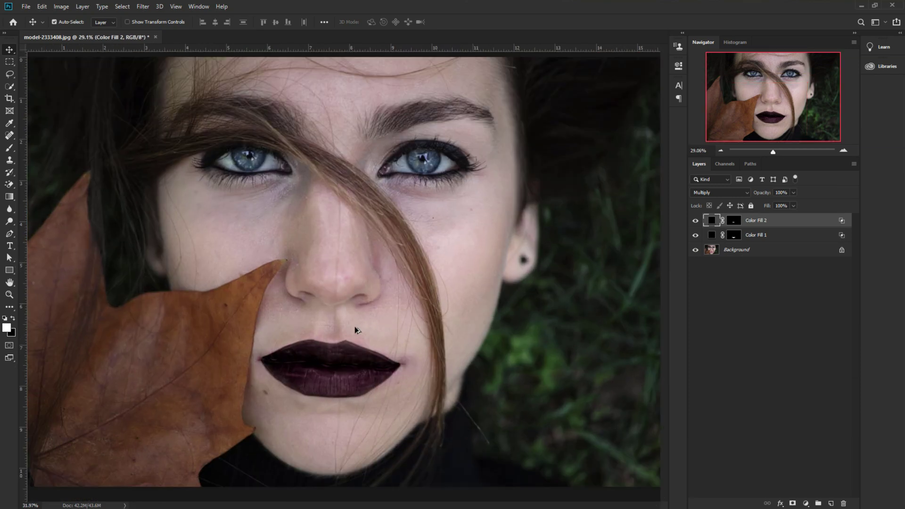
scroll(382, 402, up, 3)
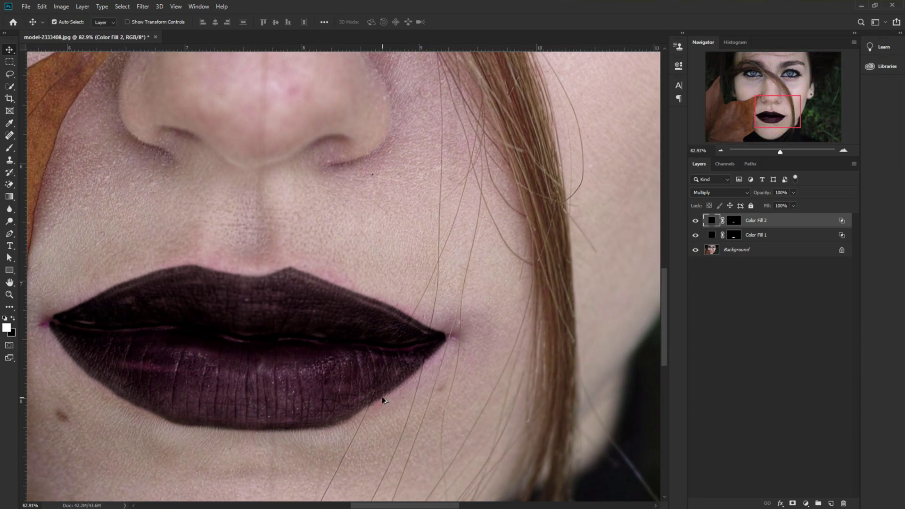
click(733, 223)
scroll(351, 389, down, 5)
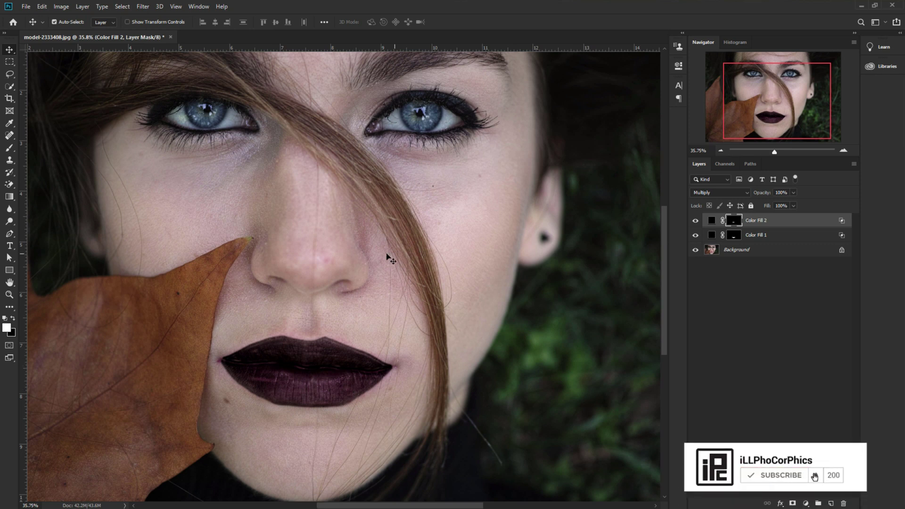
scroll(386, 257, down, 2)
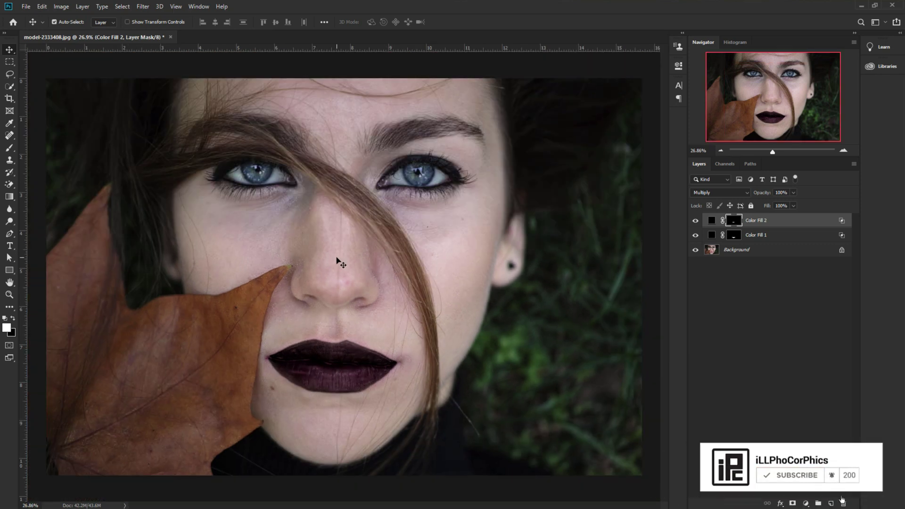
scroll(399, 185, up, 2)
scroll(399, 185, up, 2)
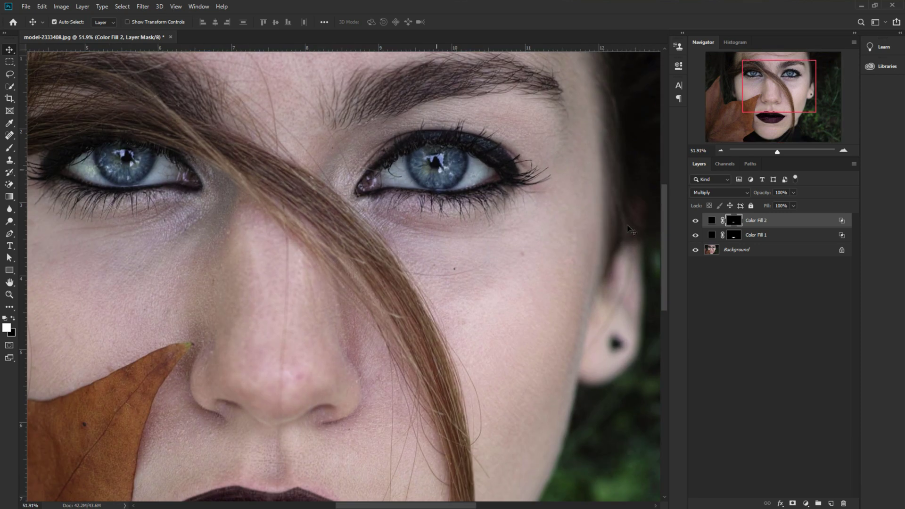
Group the Color Fill 2 and Color Fill 1 layers and name the group lips.
shift+click(759, 235)
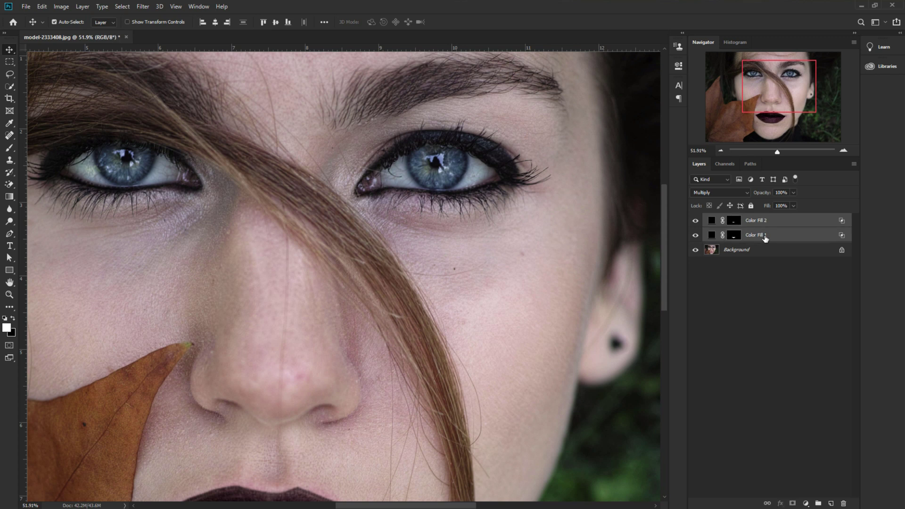
key(ctrl+g)
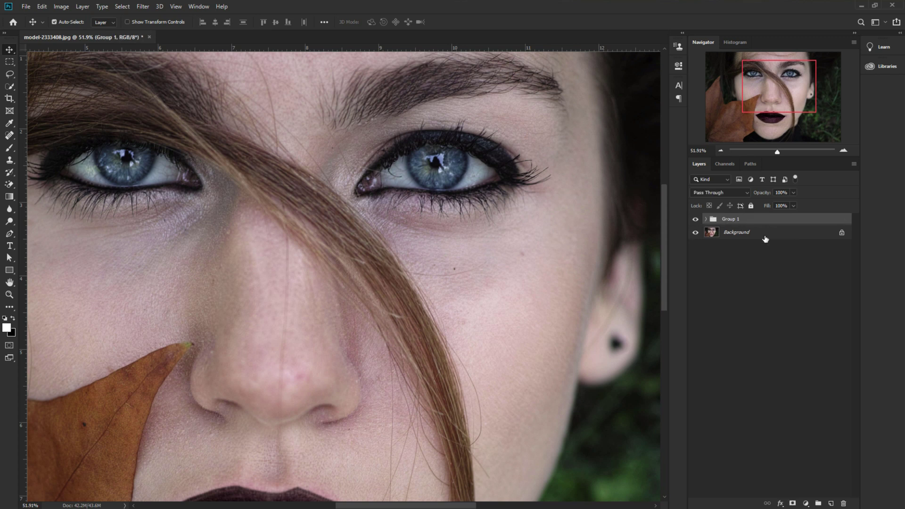
double_click(736, 219)
key(BackSpace)
key(Return)
Add a black (000000) Solid Color fill layer above the lips group and invert its layer mask.
click(800, 501)
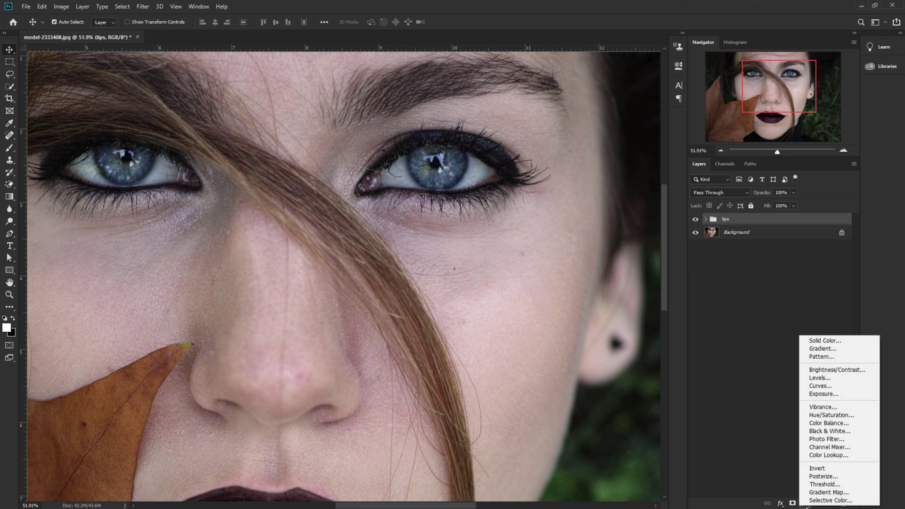
click(824, 341)
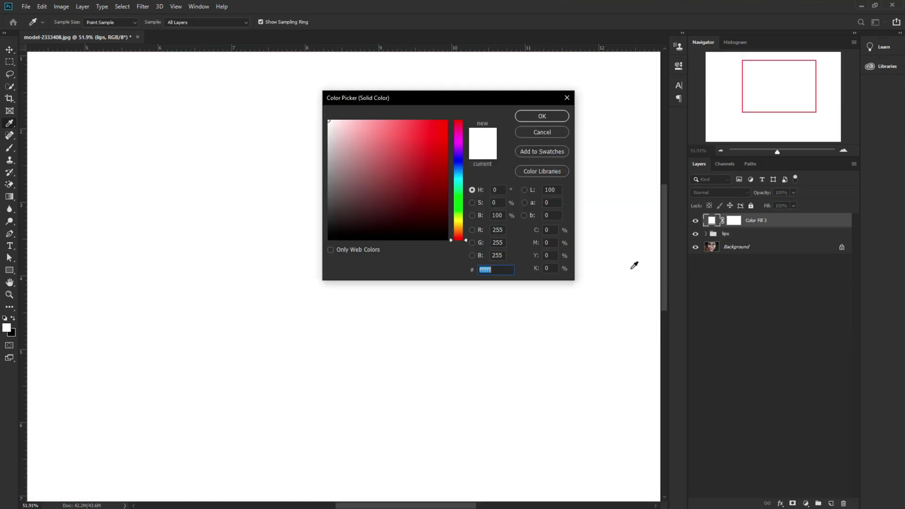
text(000000)
click(542, 118)
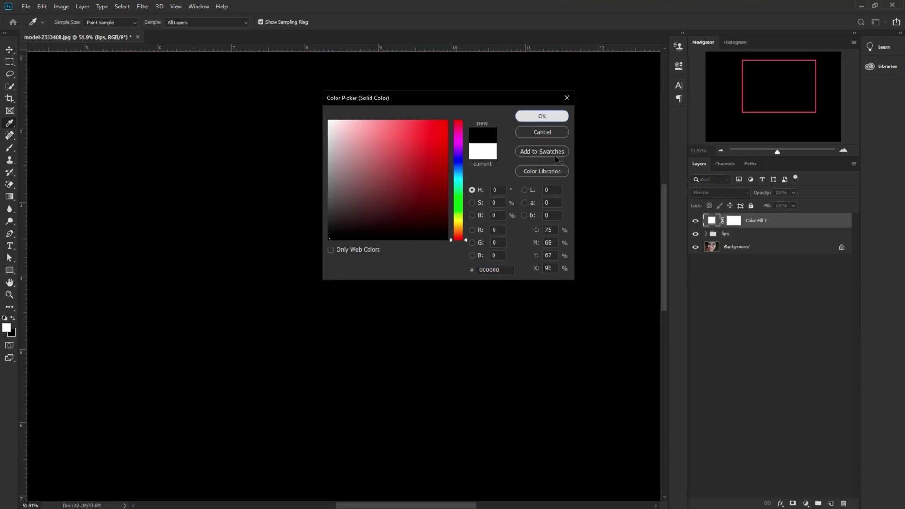
click(729, 221)
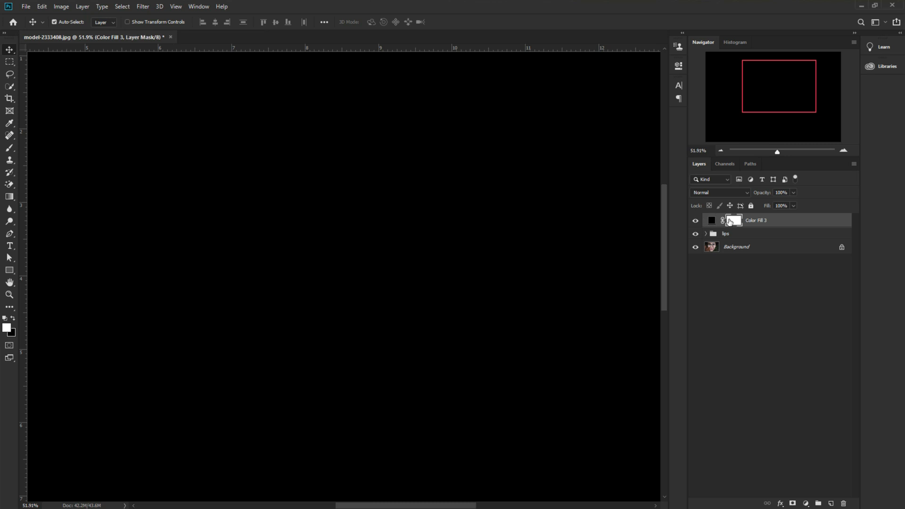
key(ctrl+i)
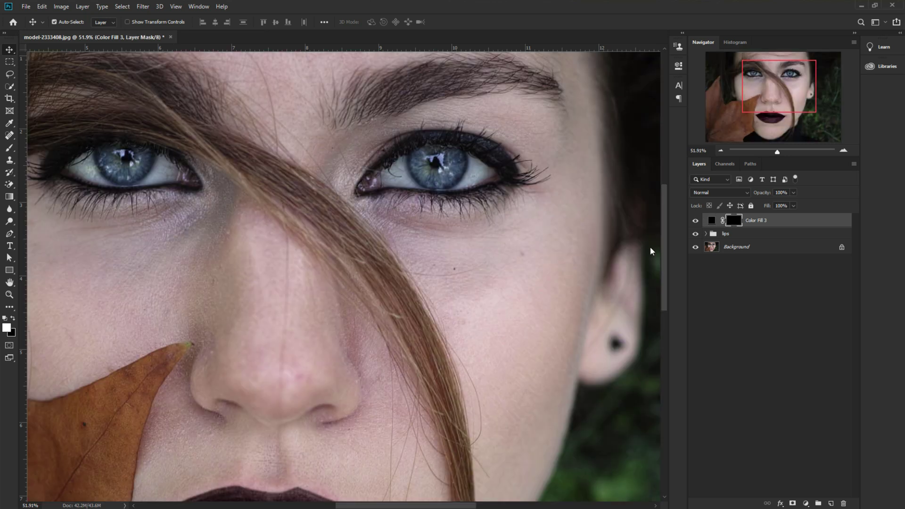
Paint both eyes in white on the new fill layer's mask, covering the irises and the whites up to the lids.
key(b)
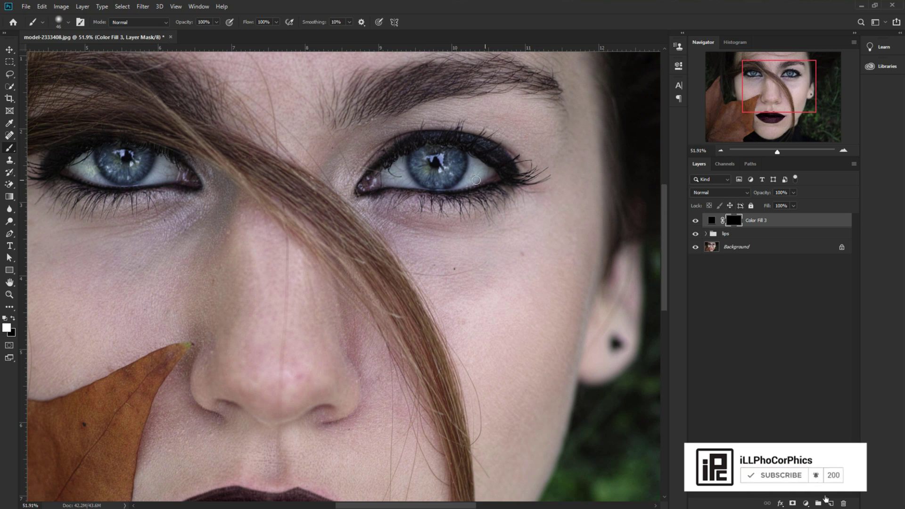
scroll(476, 170, up, 4)
mouse_move(477, 171)
mouse_down()
mouse_move(404, 136)
mouse_move(357, 139)
mouse_move(290, 182)
mouse_move(399, 197)
mouse_move(485, 185)
mouse_move(374, 148)
mouse_move(354, 166)
mouse_move(310, 175)
mouse_move(393, 165)
mouse_move(436, 176)
mouse_move(376, 174)
mouse_move(296, 195)
mouse_move(286, 188)
mouse_move(285, 196)
mouse_move(425, 205)
mouse_move(510, 179)
mouse_move(474, 152)
mouse_move(453, 174)
mouse_up()
alt+right_click(318, 181)
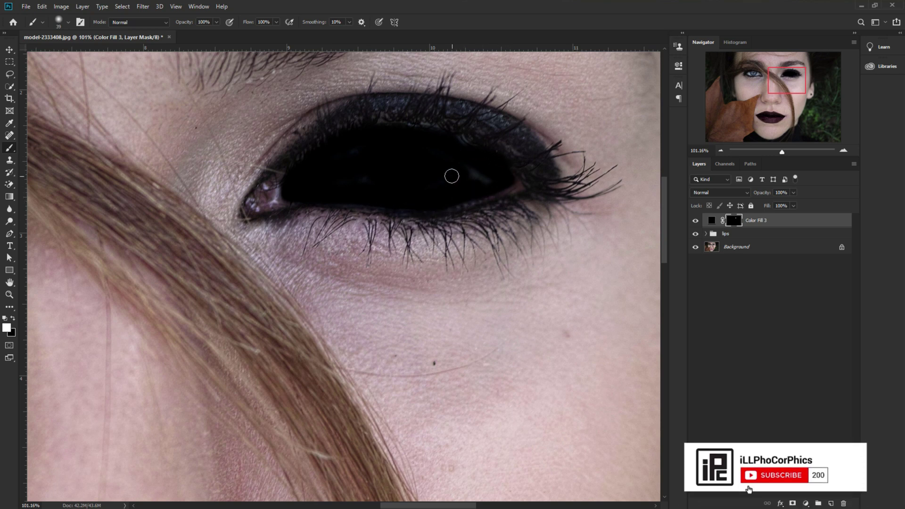
scroll(452, 174, down, 5)
scroll(323, 203, up, 5)
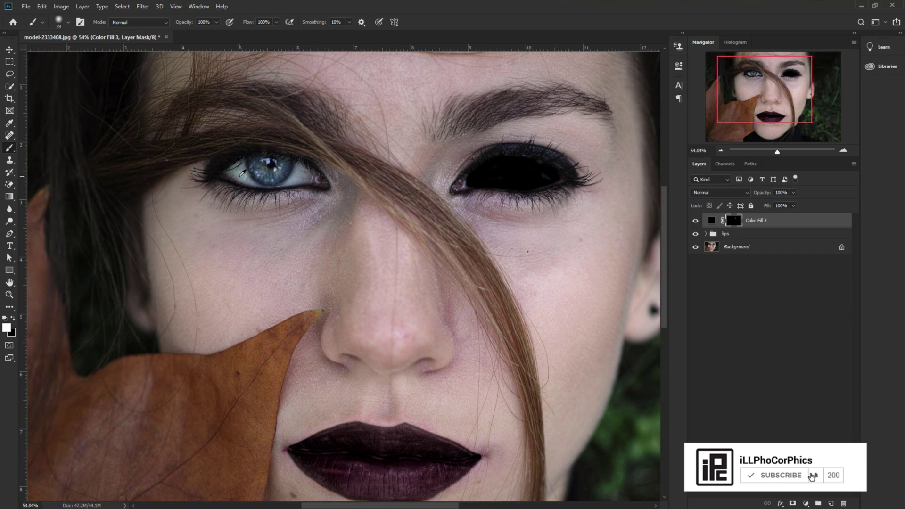
mouse_move(226, 151)
mouse_down()
mouse_move(387, 134)
mouse_move(416, 185)
mouse_move(241, 179)
mouse_move(247, 158)
mouse_move(410, 170)
mouse_move(312, 144)
mouse_move(321, 164)
mouse_move(390, 180)
mouse_move(229, 180)
mouse_move(286, 194)
mouse_move(385, 191)
mouse_up()
scroll(408, 158, down, 5)
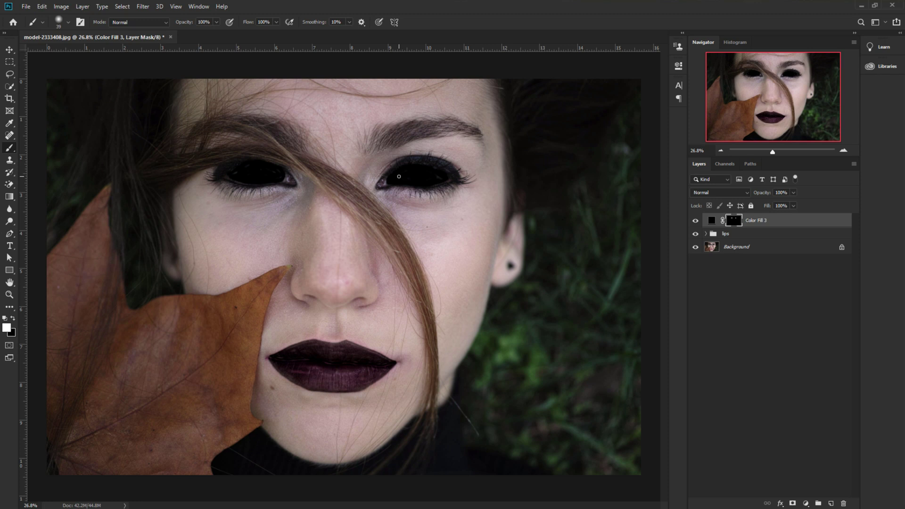
Set Color Fill 3's blend mode to Multiply, trying out other modes such as Linear Light before returning to it.
click(13, 48)
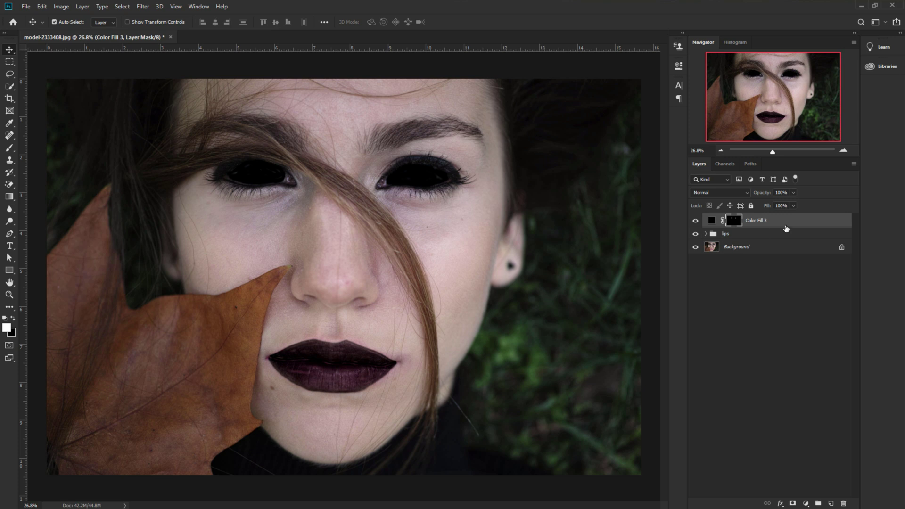
click(721, 193)
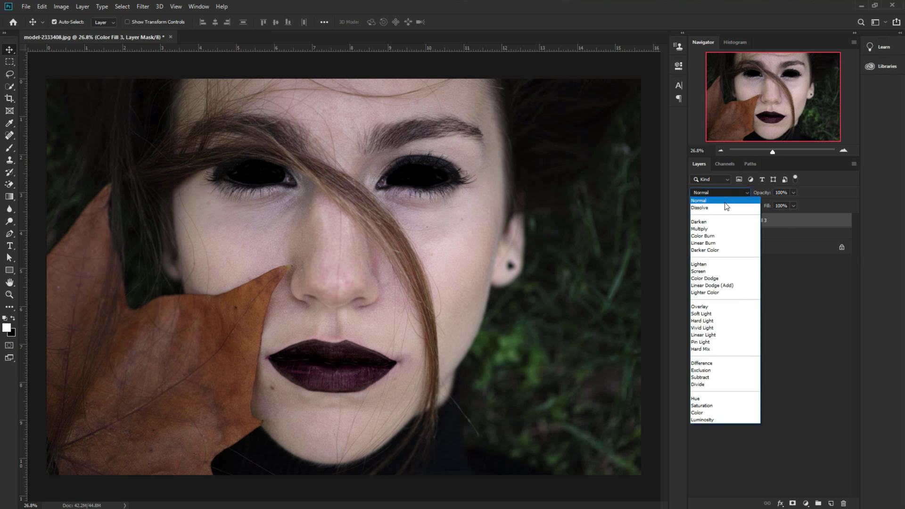
click(725, 229)
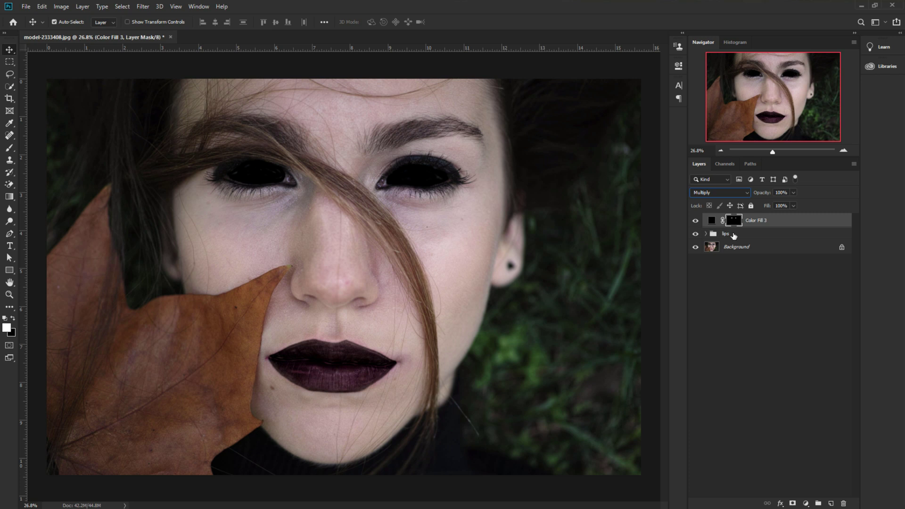
click(720, 194)
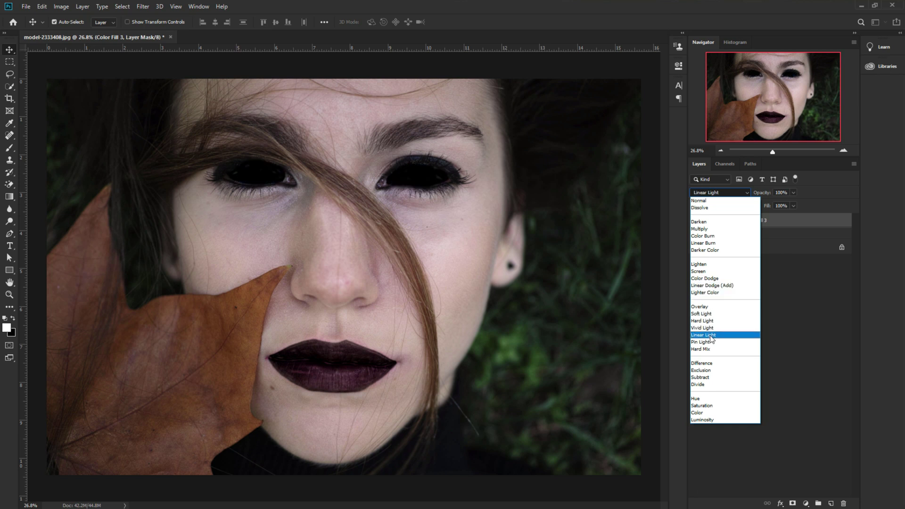
click(707, 230)
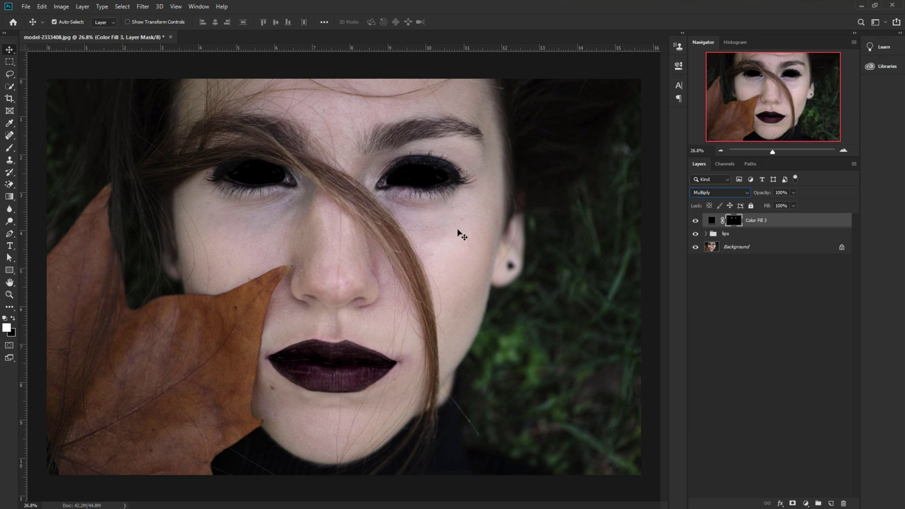
Lower Color Fill 3's opacity to about 72% and deselect the layer.
drag(764, 195, 753, 198)
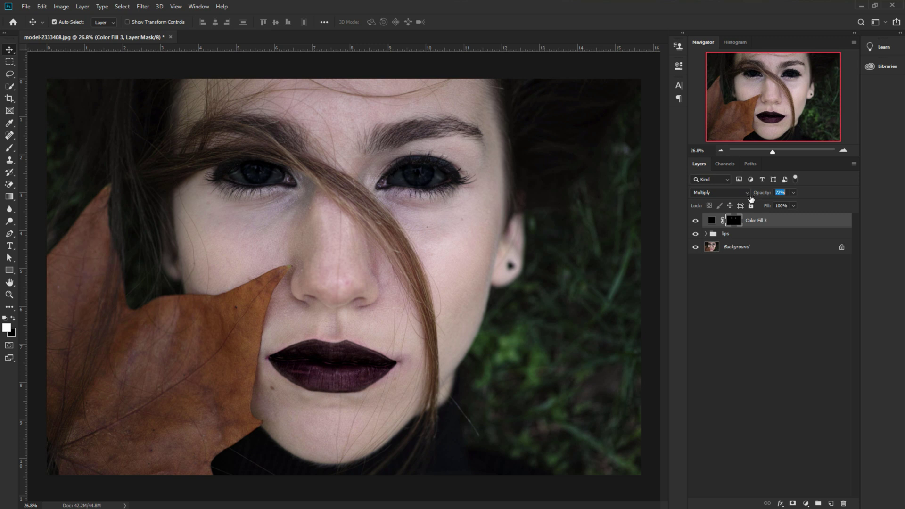
drag(751, 199, 751, 198)
click(433, 198)
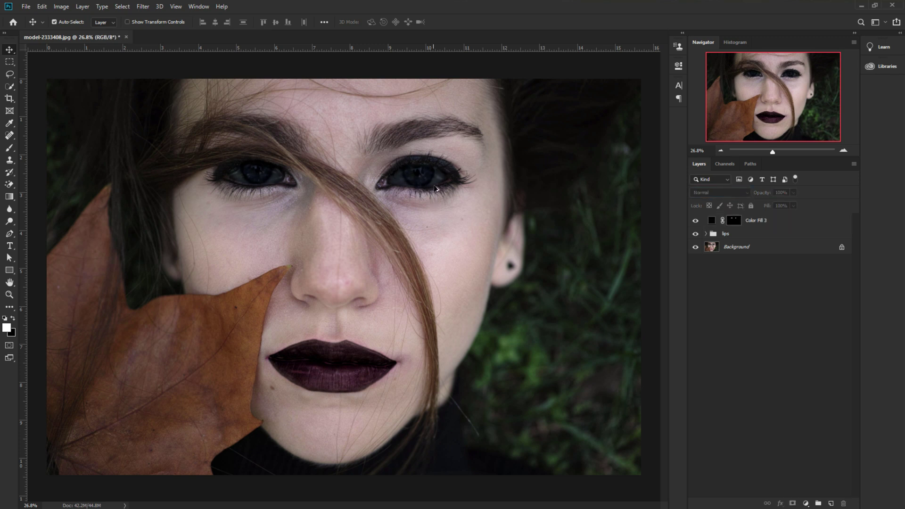
Compare the eyes with and without Color Fill 3, both close up and in the full portrait.
scroll(438, 189, up, 3)
scroll(436, 184, up, 2)
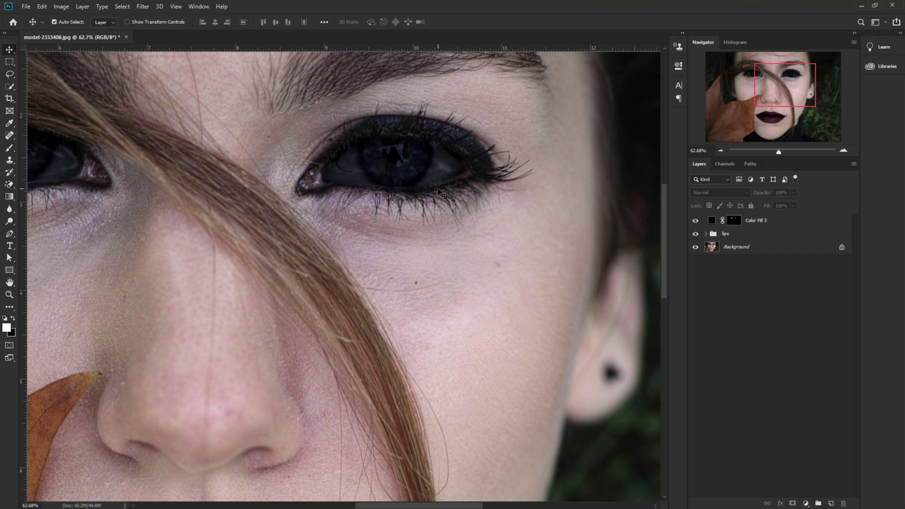
scroll(438, 190, down, 4)
scroll(438, 191, down, 1)
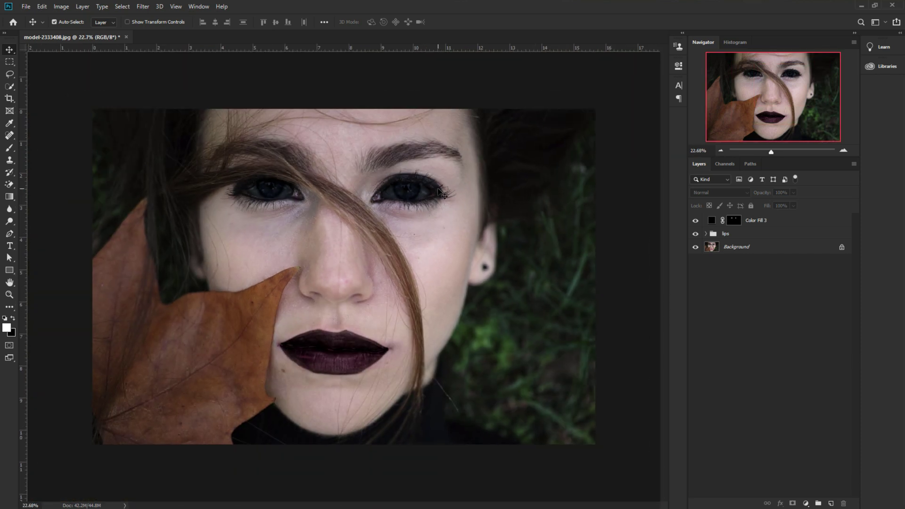
click(697, 222)
click(696, 222)
click(697, 221)
click(696, 222)
scroll(441, 196, up, 5)
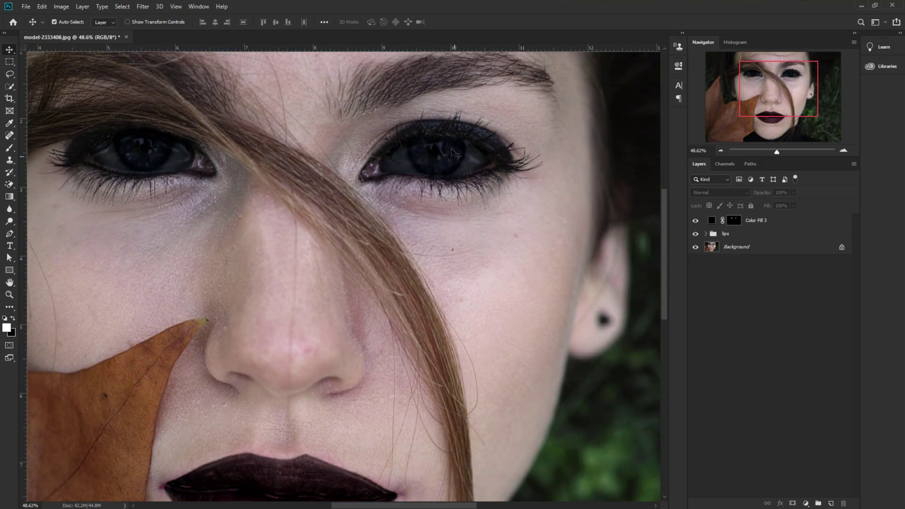
click(695, 220)
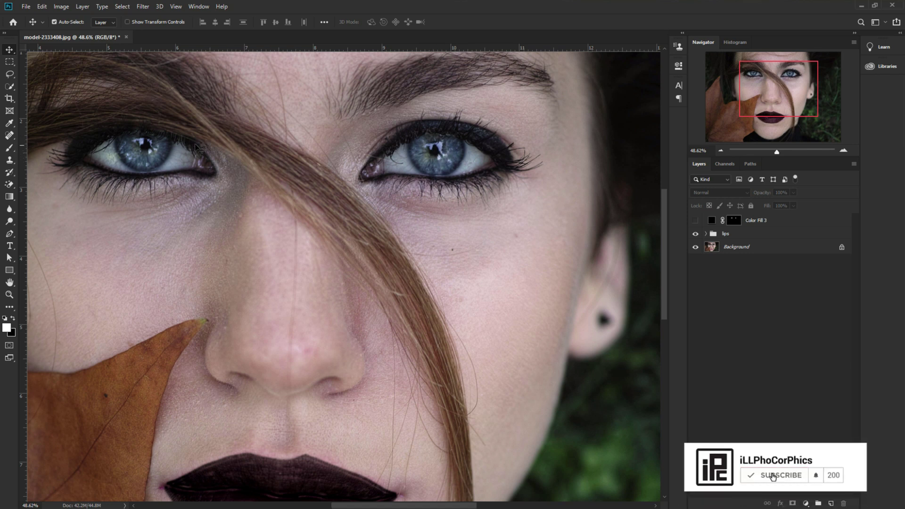
click(695, 221)
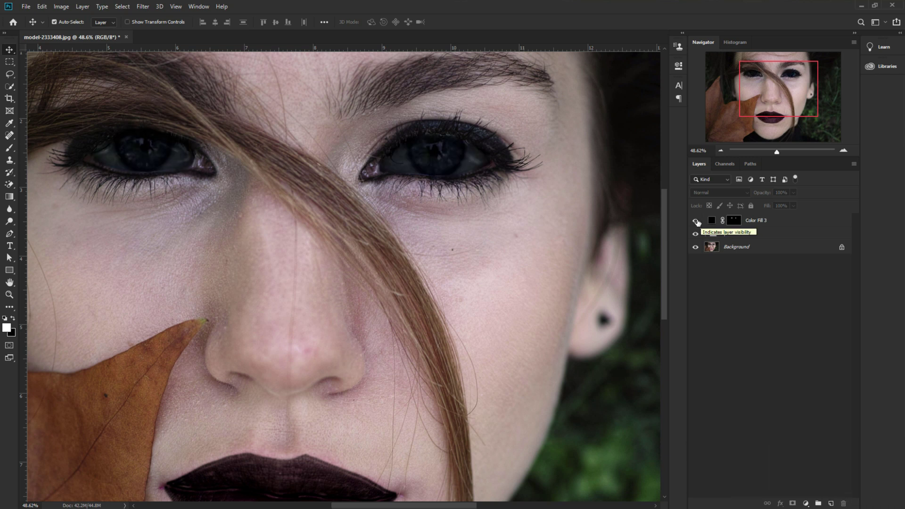
Hide Color Fill 3, load the Blue channel as a selection, and make Color Fill 3 the active layer.
click(695, 221)
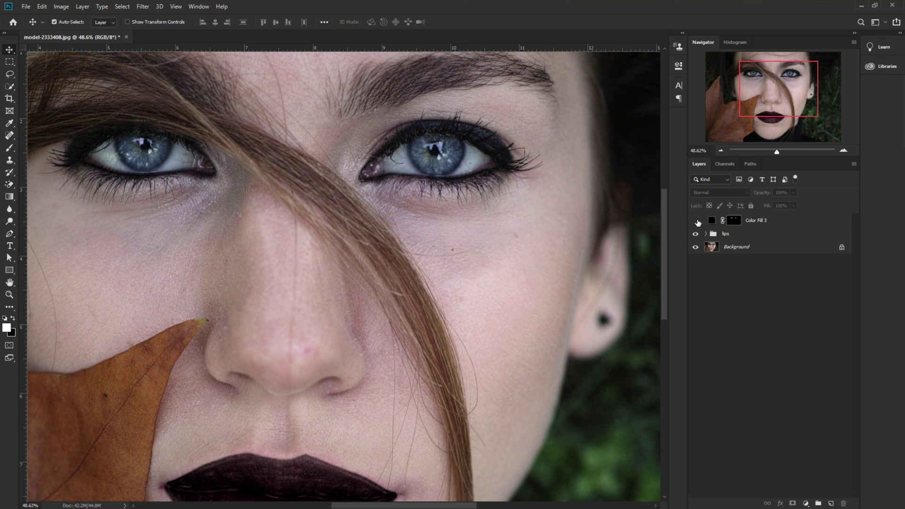
click(729, 161)
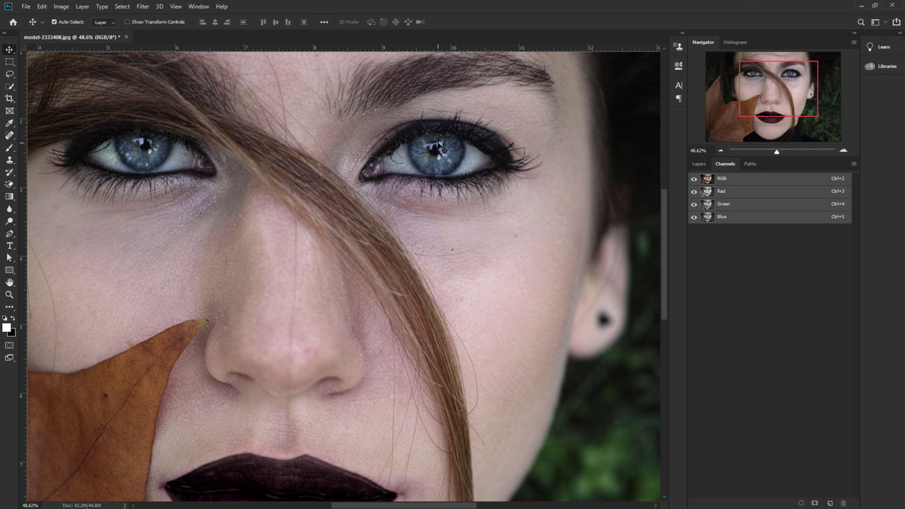
key(ctrl)
ctrl+click(708, 217)
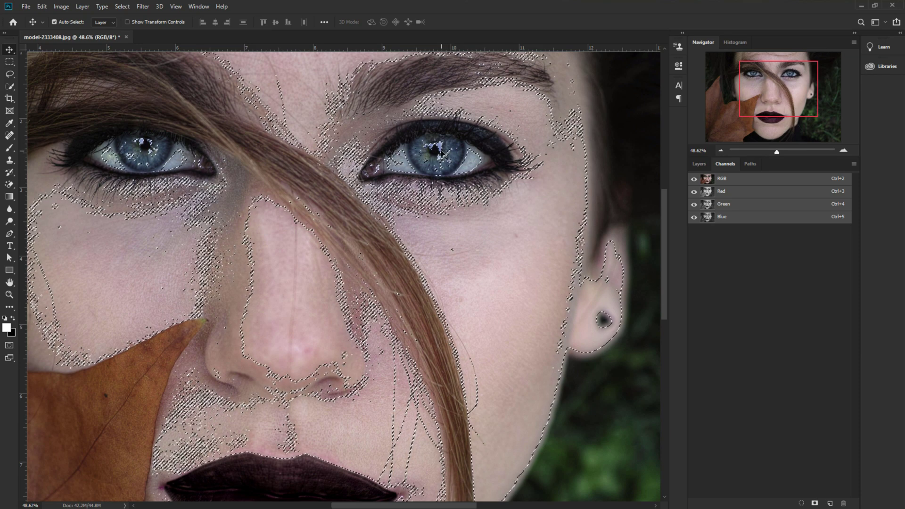
click(699, 164)
click(782, 221)
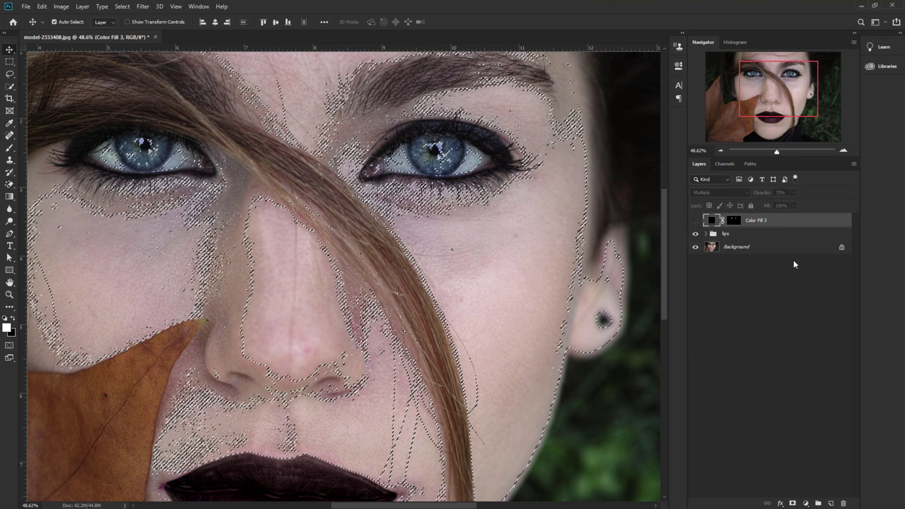
On a new layer, brush white over both irises at 81% flow within the loaded selection, and show Color Fill 3 again.
click(831, 503)
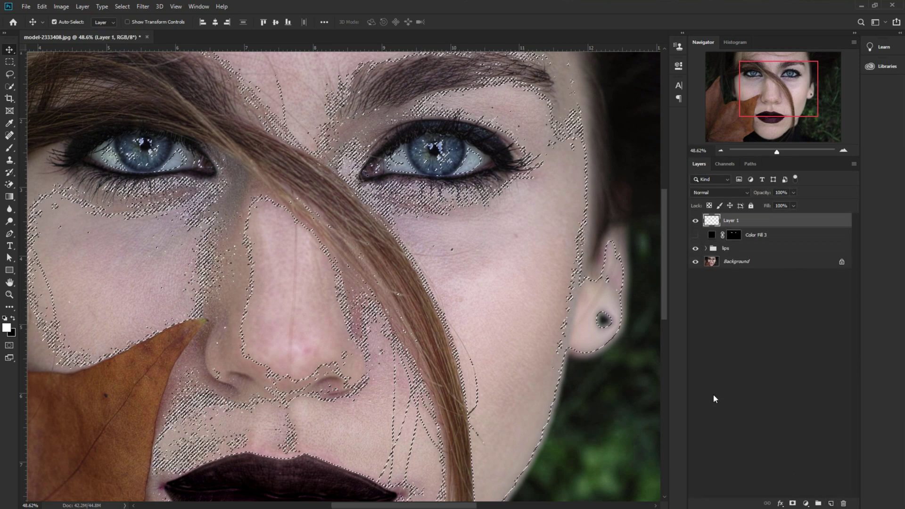
click(9, 149)
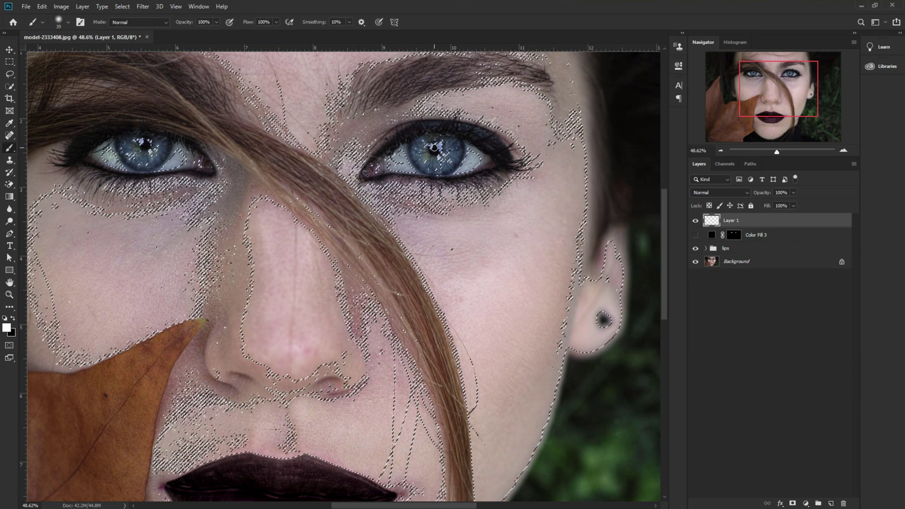
scroll(435, 148, up, 1)
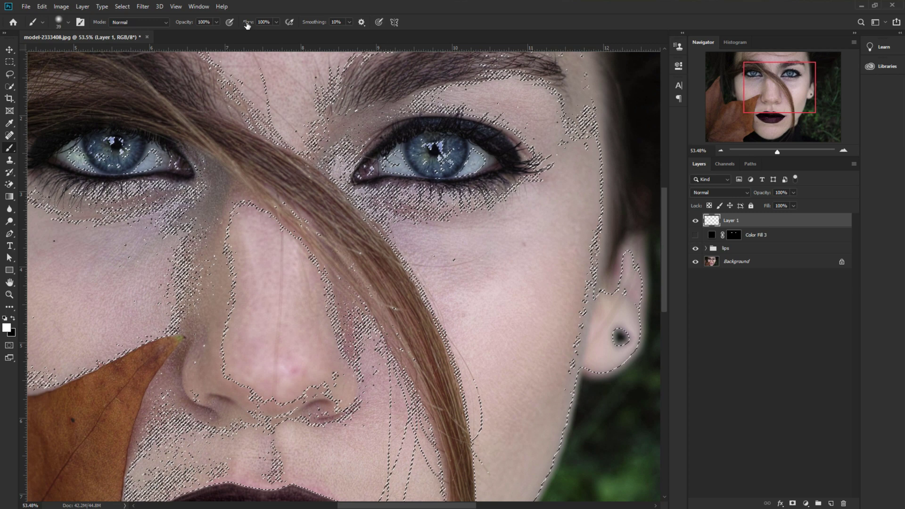
drag(246, 22, 243, 26)
key(Return)
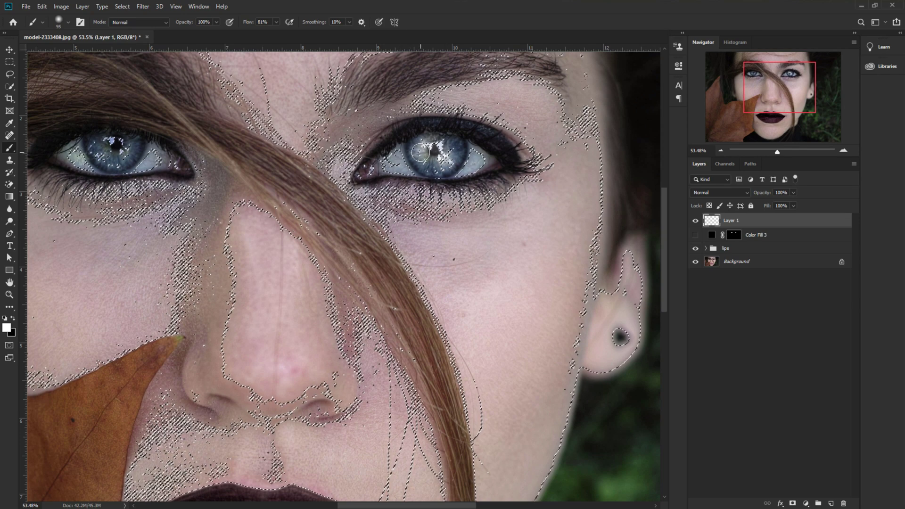
drag(114, 144, 122, 149)
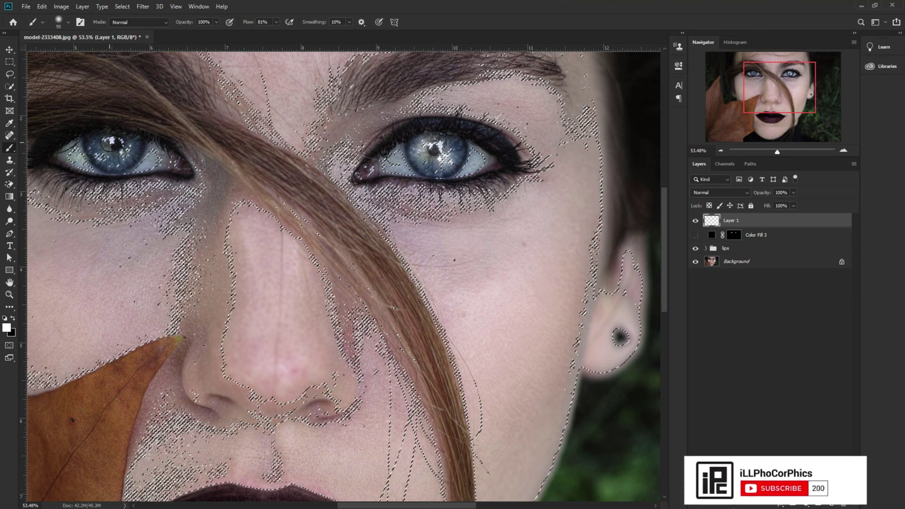
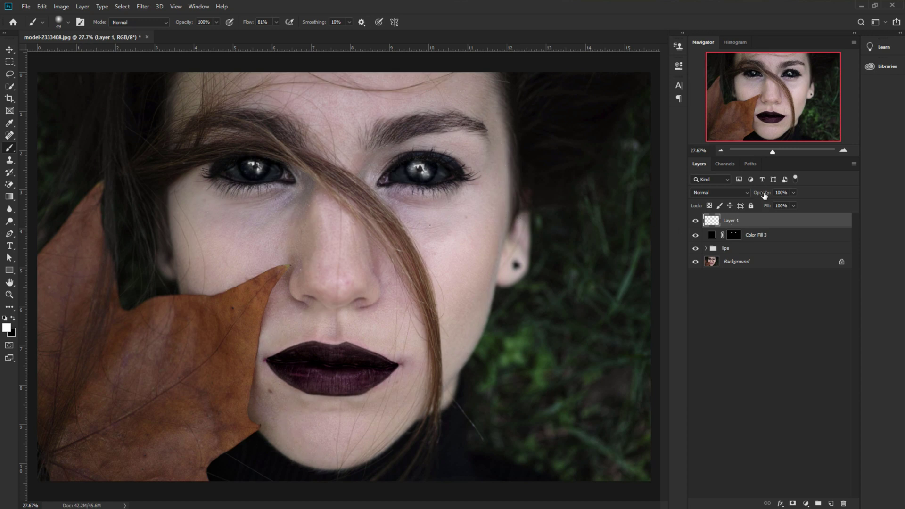
Try reduced opacities of 74% and 95% on Layer 1, judging the eye highlights close up and in the full portrait.
scroll(416, 192, up, 5)
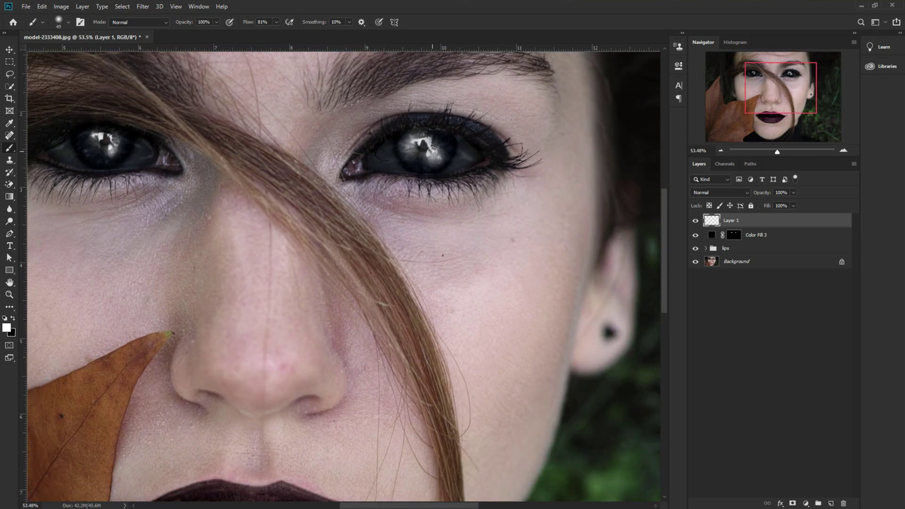
drag(764, 193, 748, 196)
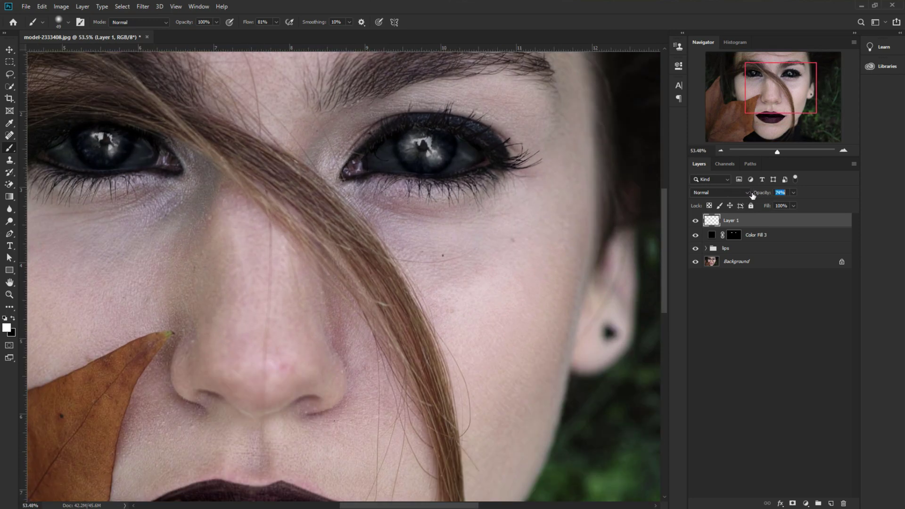
scroll(395, 216, down, 6)
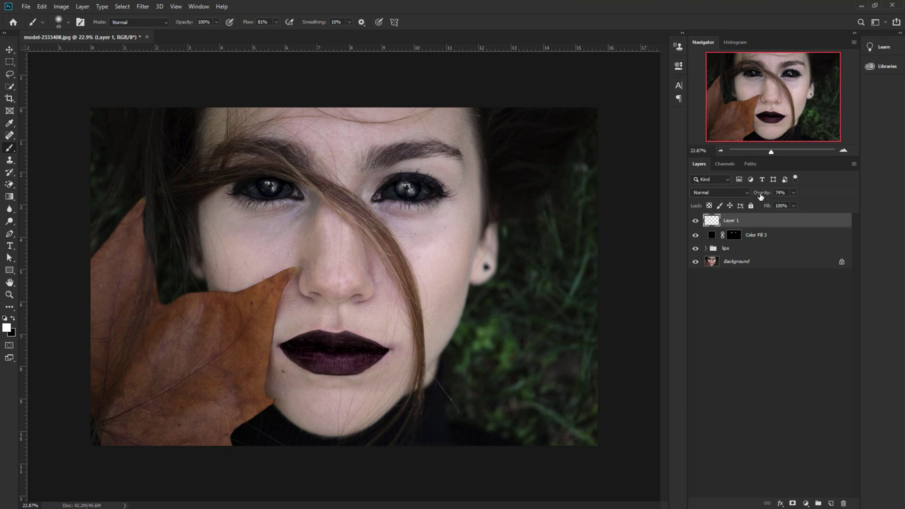
drag(760, 196, 771, 197)
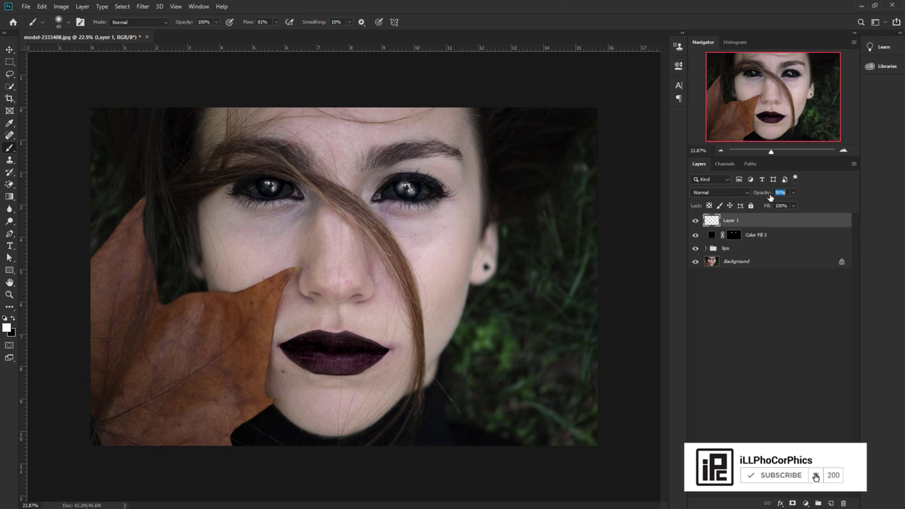
Set up the Eraser Tool with a soft 55 px brush tip and 94% flow for the eye highlights.
scroll(386, 198, up, 3)
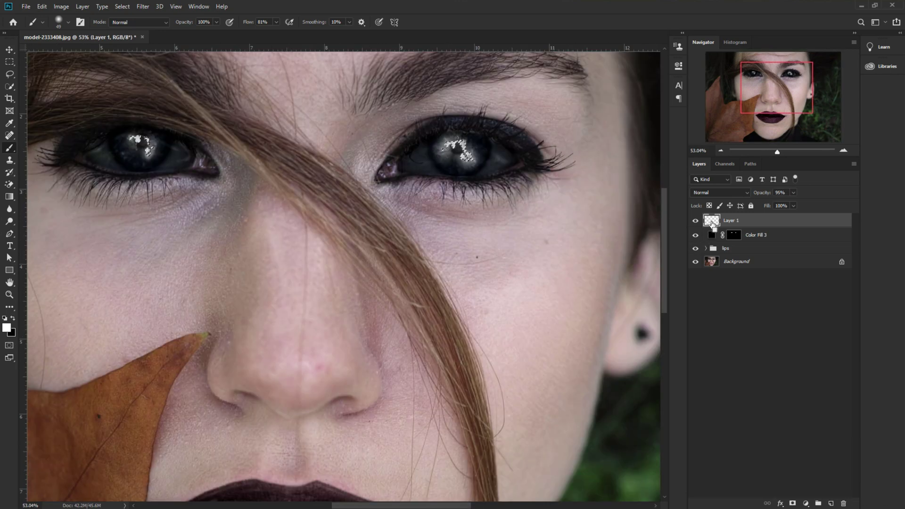
scroll(450, 148, up, 3)
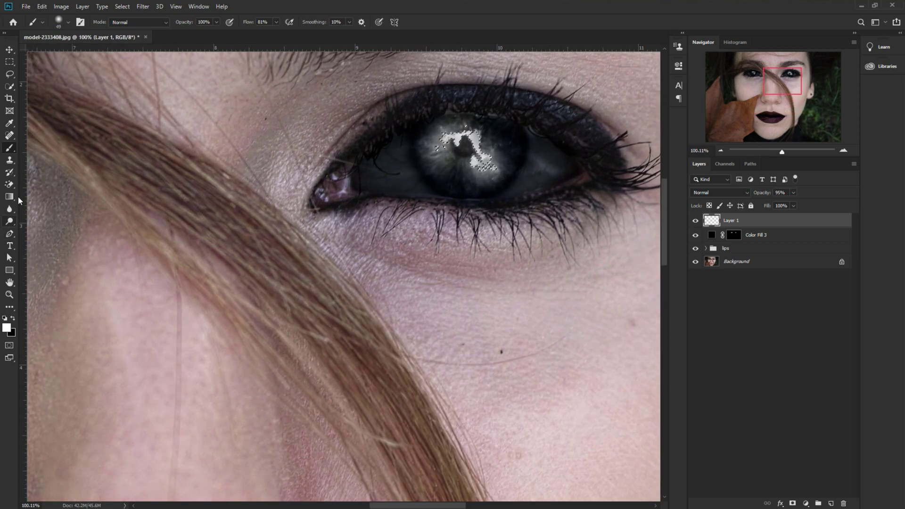
right_click(8, 186)
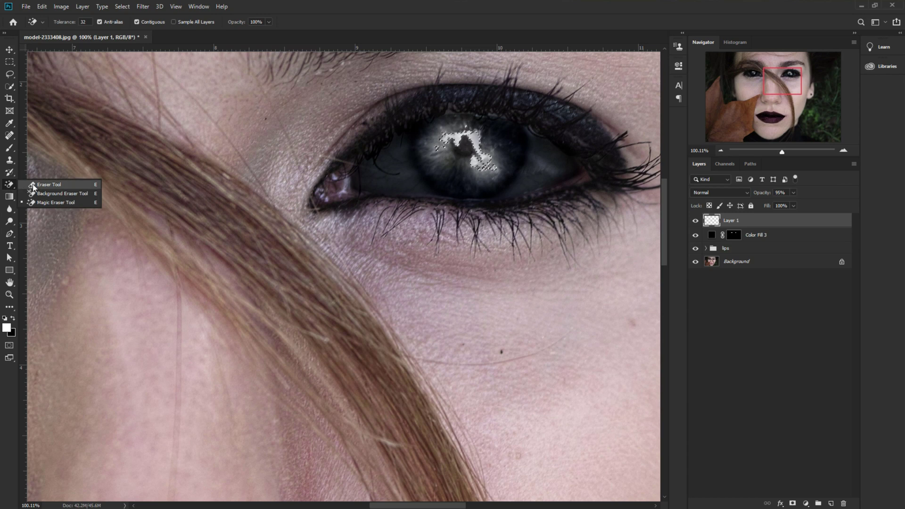
click(47, 183)
drag(342, 121, 402, 123)
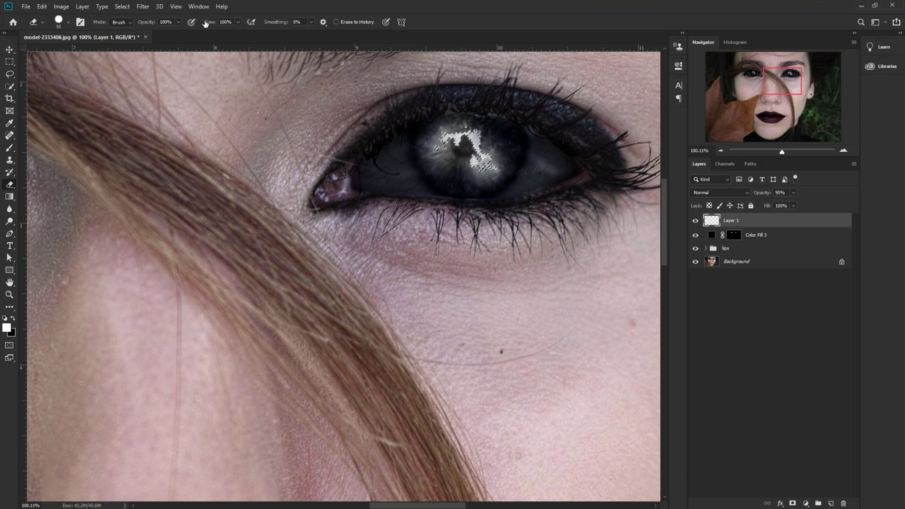
drag(205, 23, 202, 24)
click(62, 25)
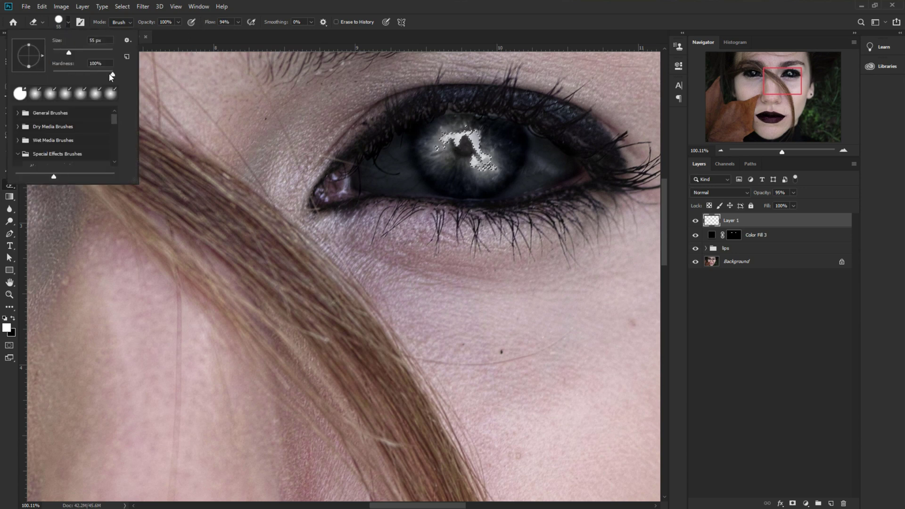
drag(112, 75, 53, 74)
Erase around the white highlights in both irises on Layer 1 to clean up their edges.
click(430, 121)
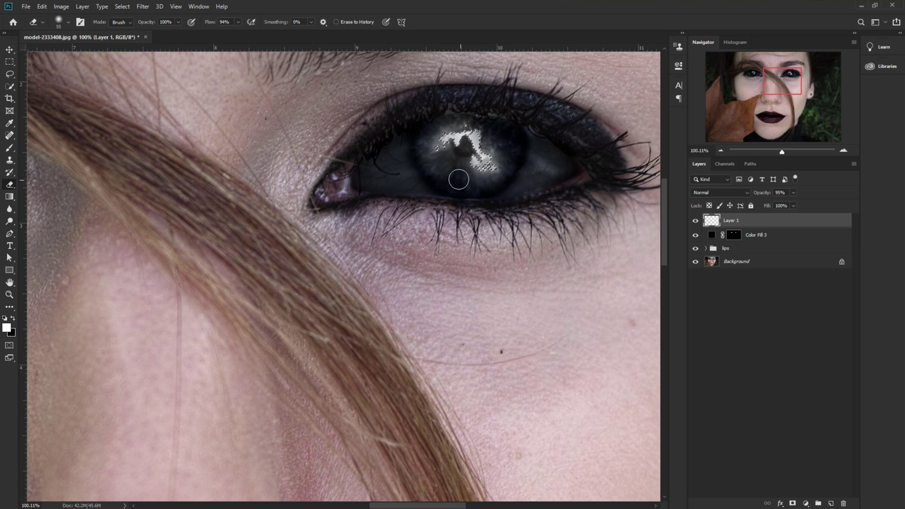
scroll(421, 166, down, 5)
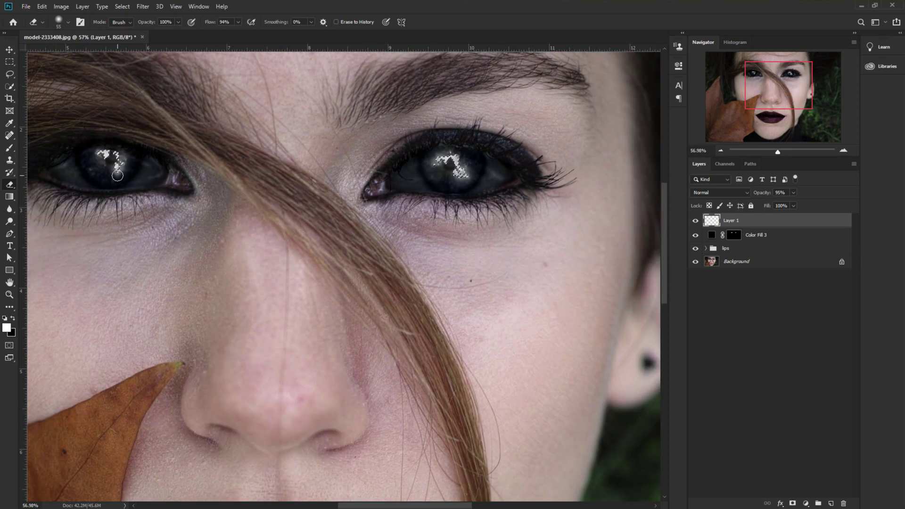
scroll(121, 176, up, 5)
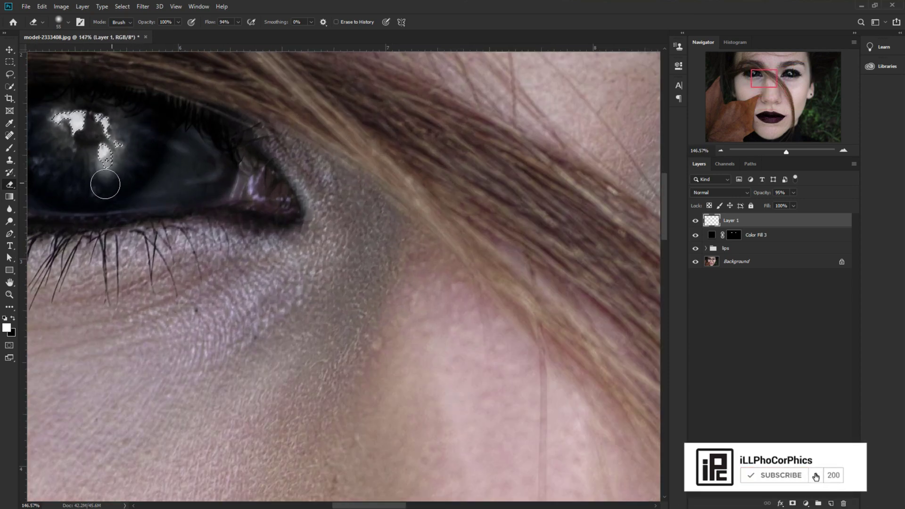
scroll(143, 194, down, 5)
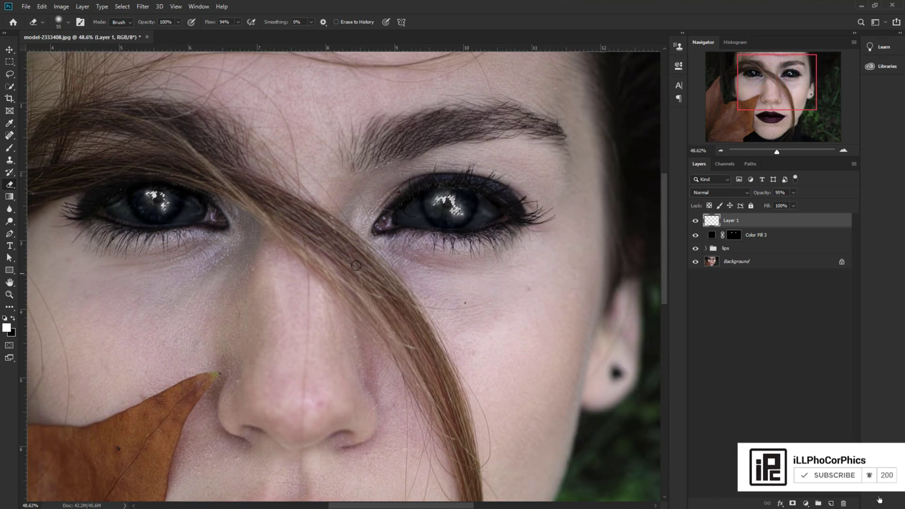
Deselect the channel selection and set Layer 1's opacity to 100%.
scroll(348, 260, down, 2)
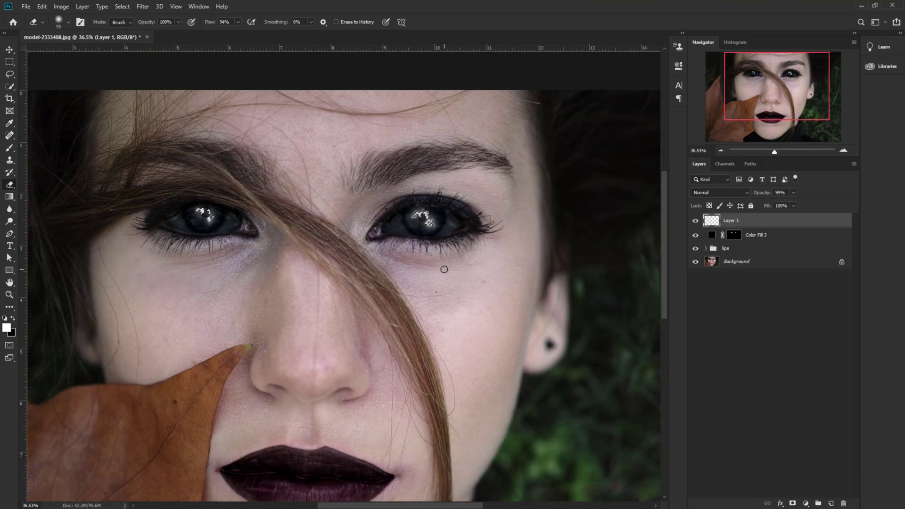
scroll(444, 269, down, 2)
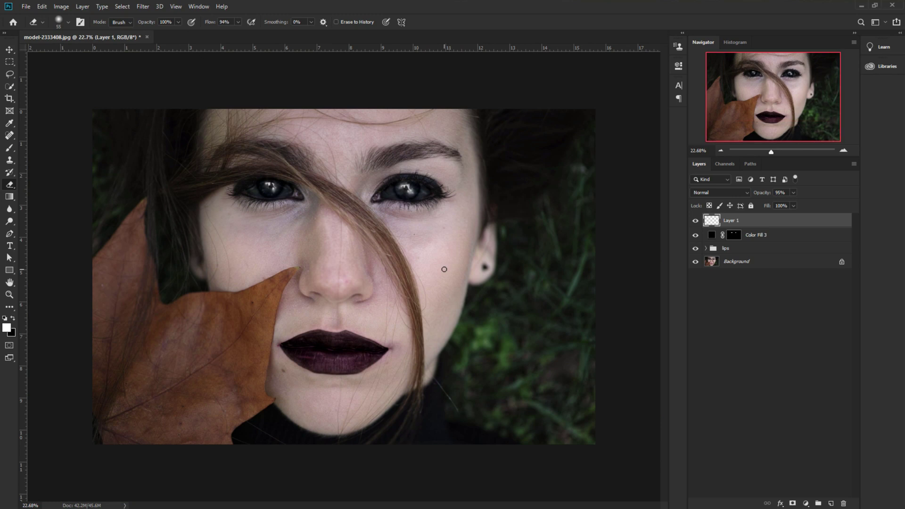
scroll(397, 207, up, 2)
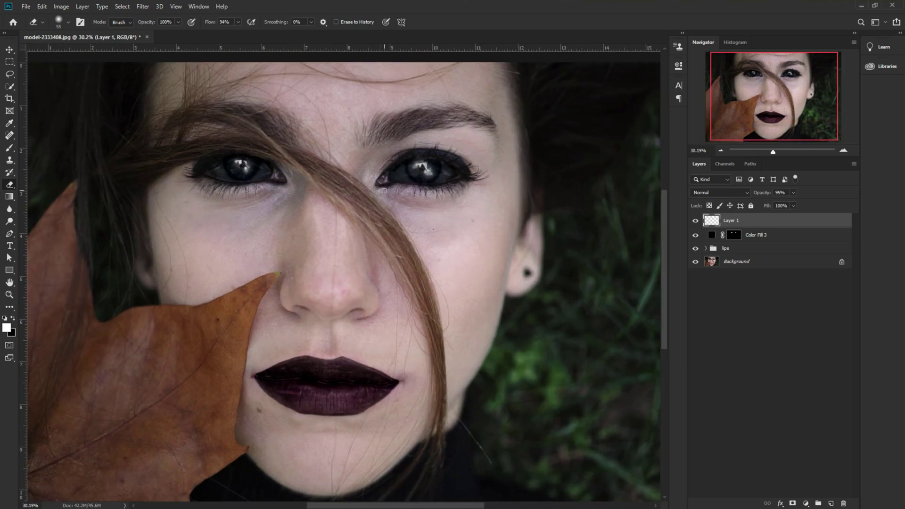
scroll(380, 207, up, 2)
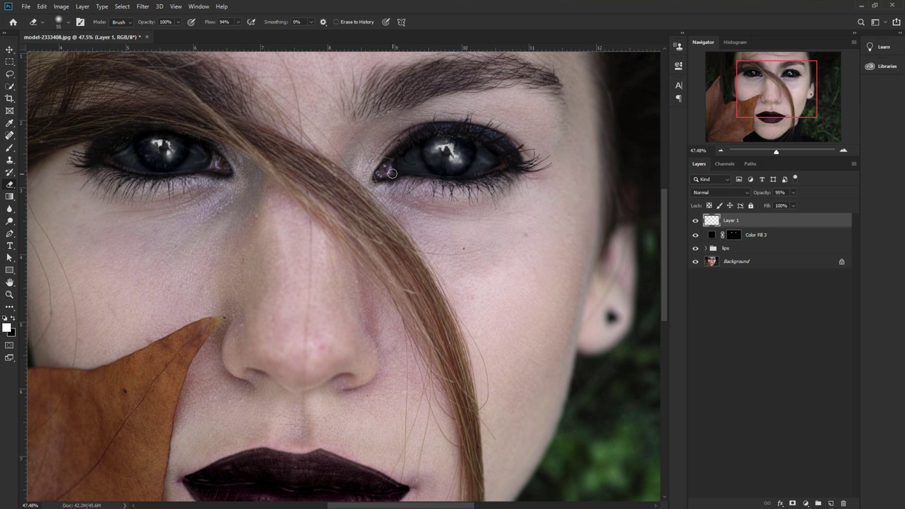
scroll(448, 197, down, 1)
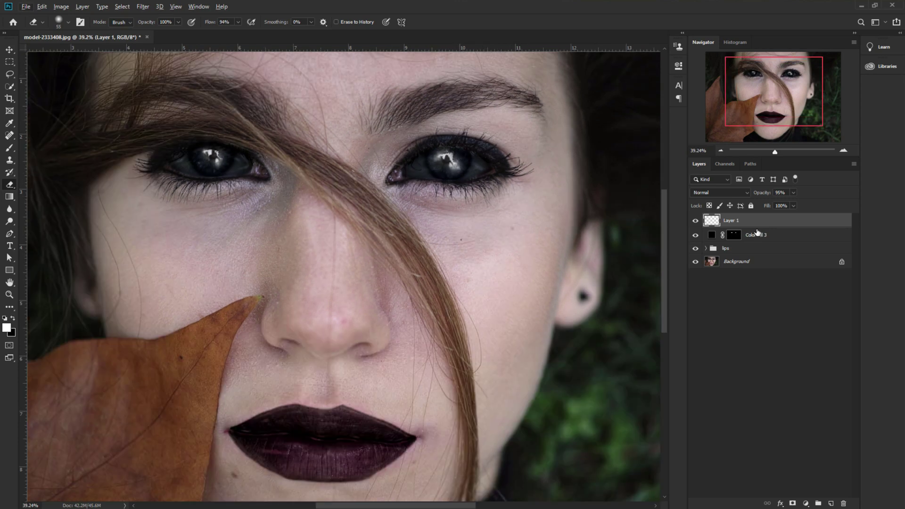
drag(764, 197, 773, 196)
Add a Curves adjustment layer that darkens the midtones from input 160 to output 110, and invert its mask to black.
click(805, 503)
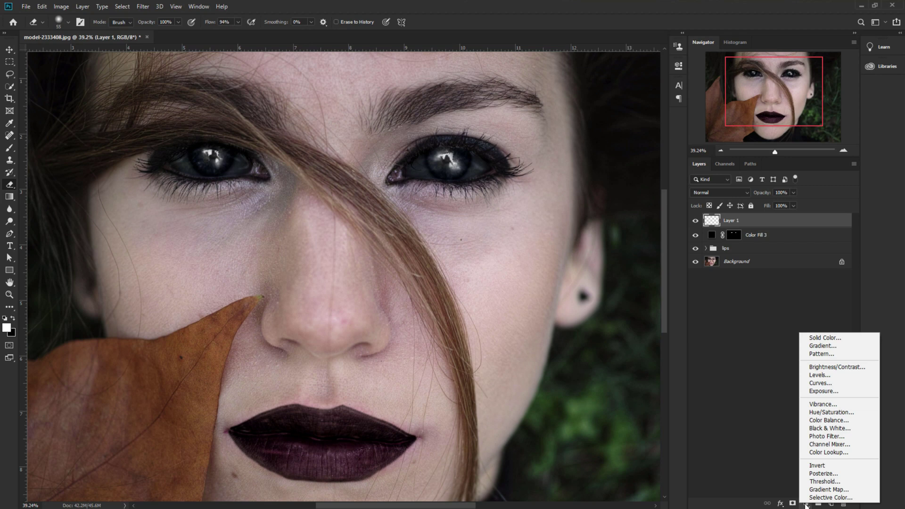
click(820, 383)
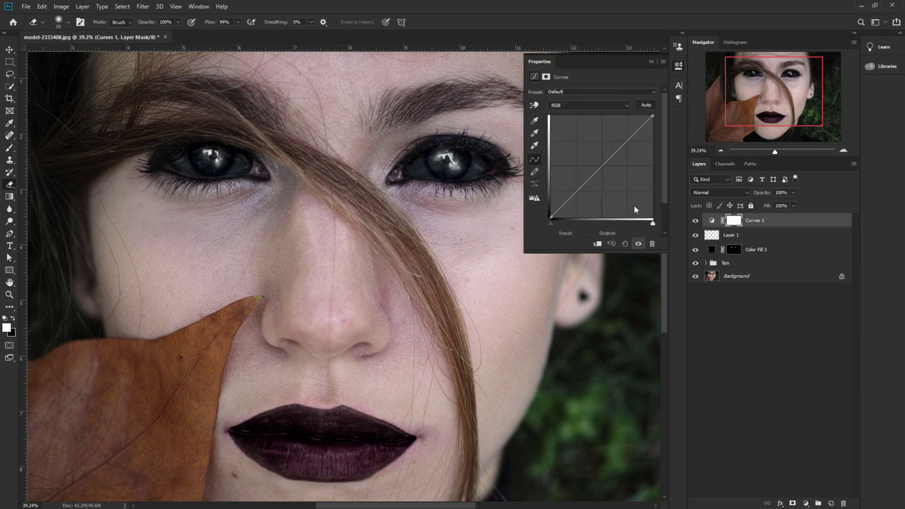
drag(602, 166, 614, 173)
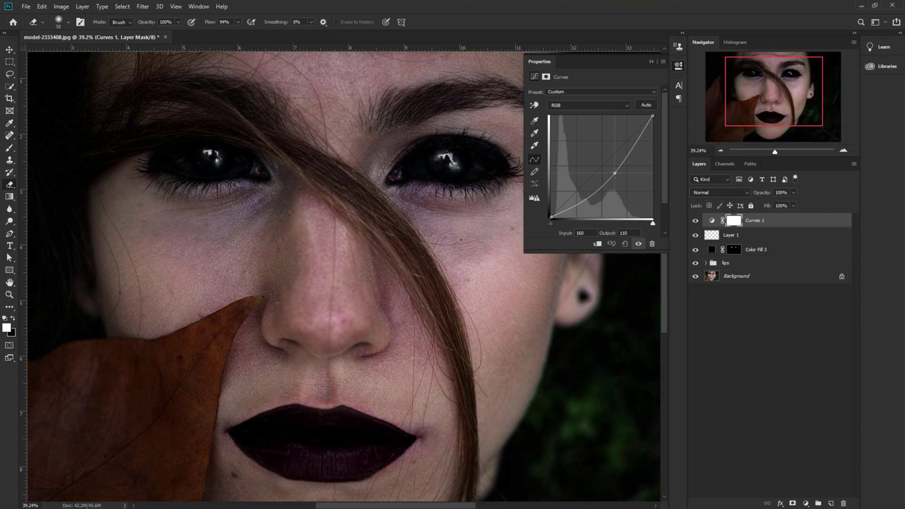
click(652, 62)
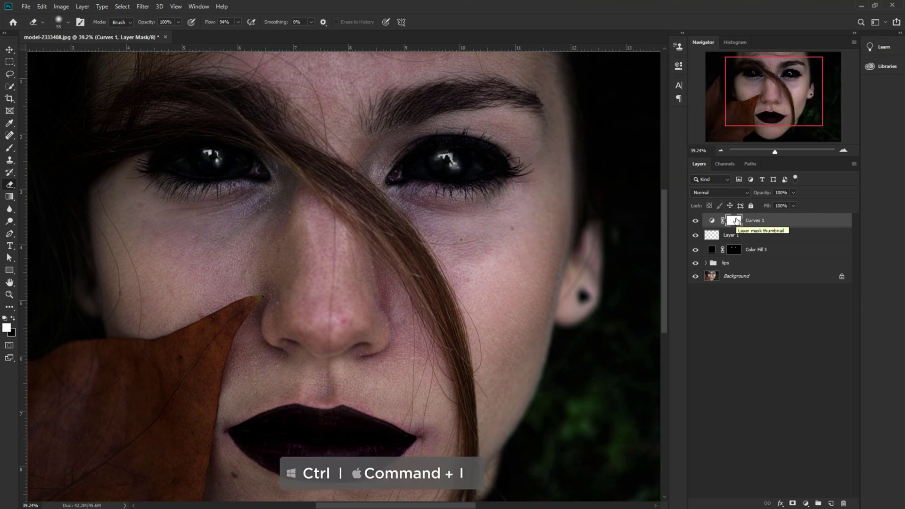
key(ctrl+i)
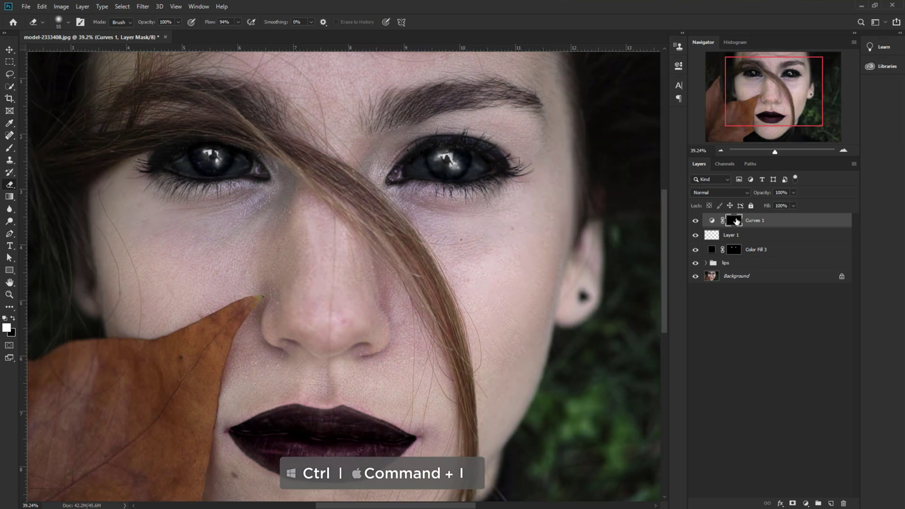
Brush white on the Curves 1 mask over the inner corners and rims of both eyes to darken them.
click(10, 147)
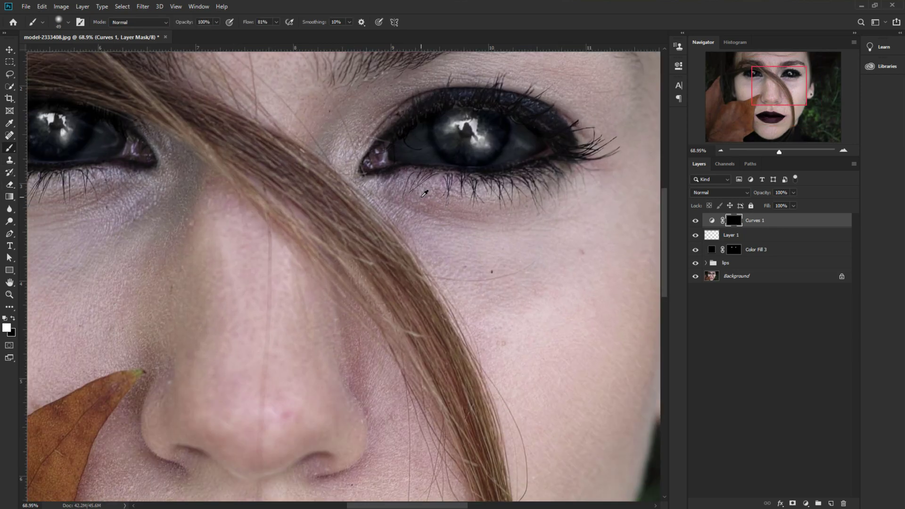
scroll(422, 197, up, 3)
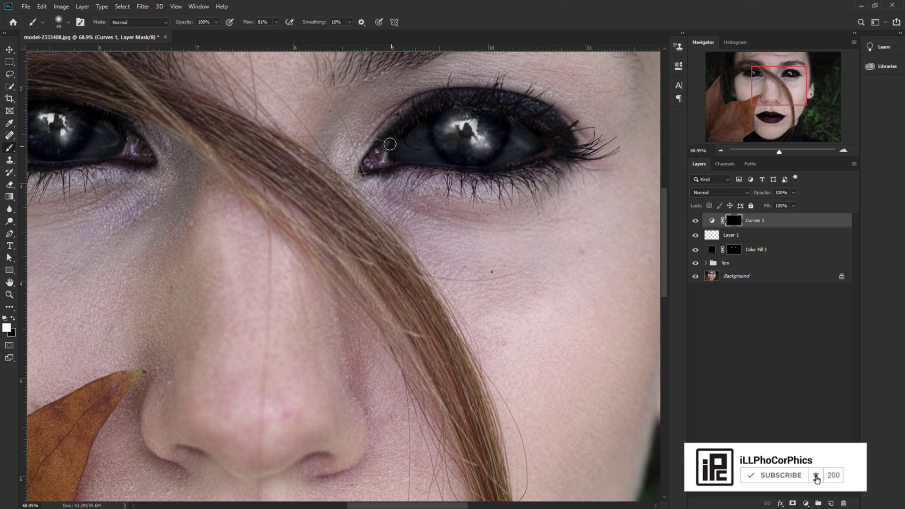
mouse_move(375, 158)
mouse_down()
mouse_move(371, 165)
mouse_move(396, 156)
mouse_move(379, 162)
mouse_move(522, 171)
mouse_move(554, 157)
mouse_move(555, 136)
mouse_move(519, 105)
mouse_move(437, 105)
mouse_move(398, 121)
mouse_move(378, 153)
mouse_up()
scroll(378, 153, left, 5)
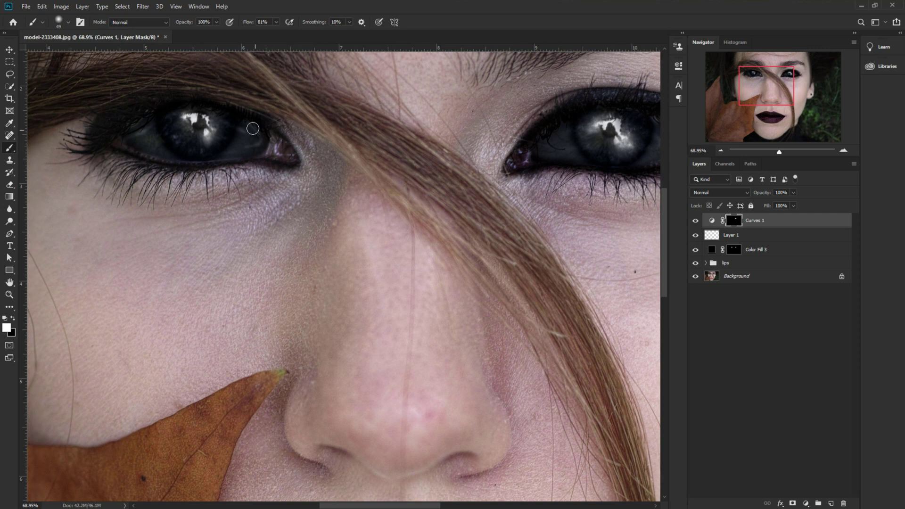
mouse_move(265, 119)
mouse_down()
mouse_move(288, 158)
mouse_move(256, 152)
mouse_move(269, 141)
mouse_move(296, 164)
mouse_move(283, 140)
mouse_move(274, 164)
mouse_move(162, 172)
mouse_move(125, 158)
mouse_move(107, 135)
mouse_up()
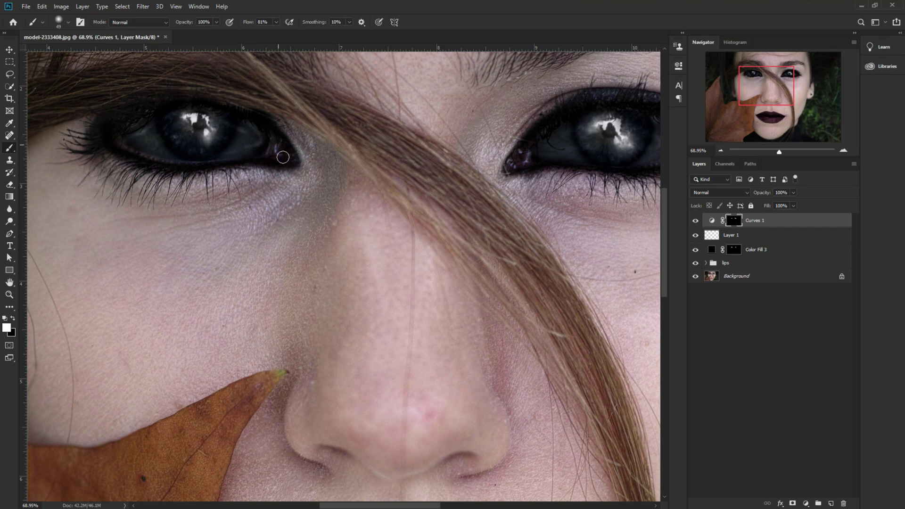
scroll(302, 177, down, 3)
scroll(362, 210, down, 3)
scroll(476, 229, down, 3)
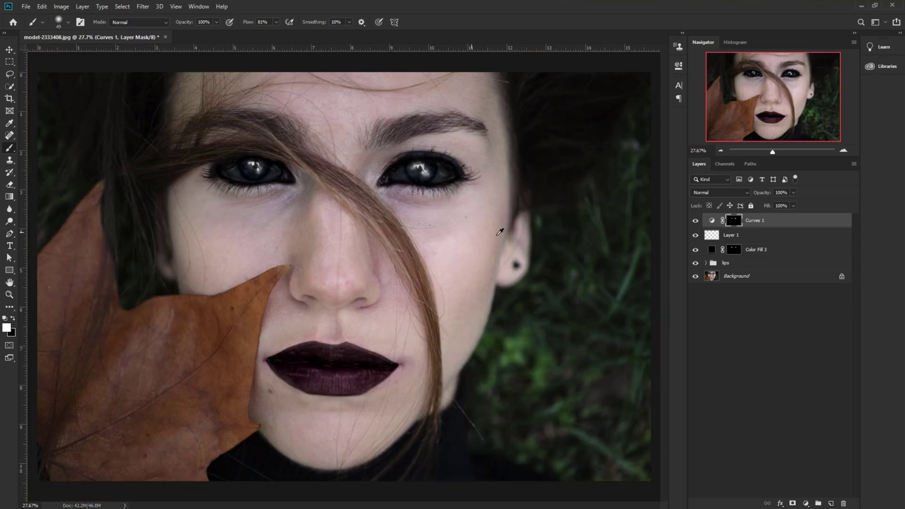
Set the midtone point of the Curves 1 adjustment to input 140, output 108.
double_click(713, 220)
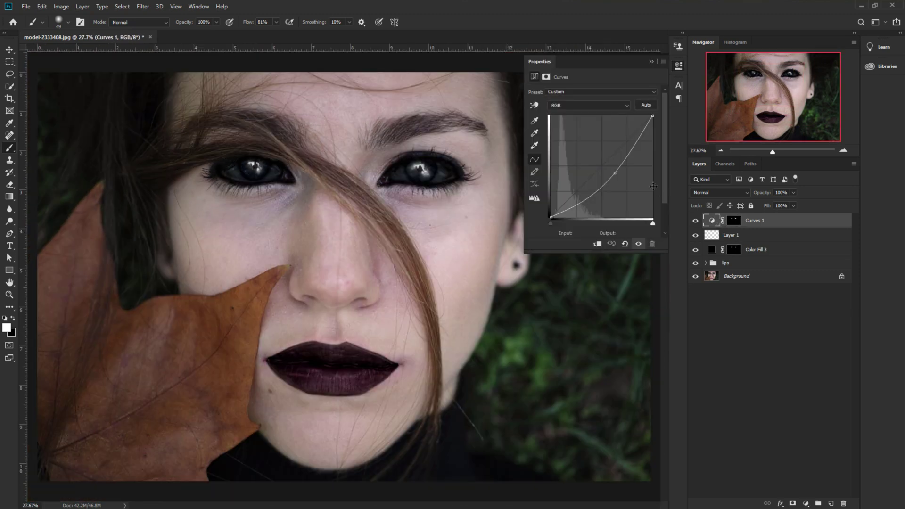
mouse_move(615, 175)
mouse_down()
mouse_move(608, 164)
mouse_move(616, 181)
mouse_move(607, 174)
mouse_up()
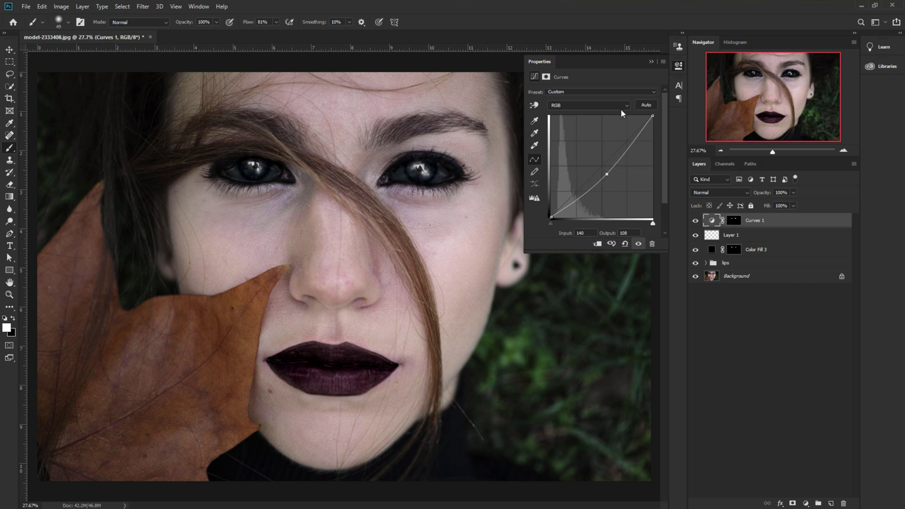
click(651, 61)
Add a Curves adjustment layer above Curves 1 that darkens the midtones from input 143 to output 116, with only one curve point.
scroll(296, 256, down, 2)
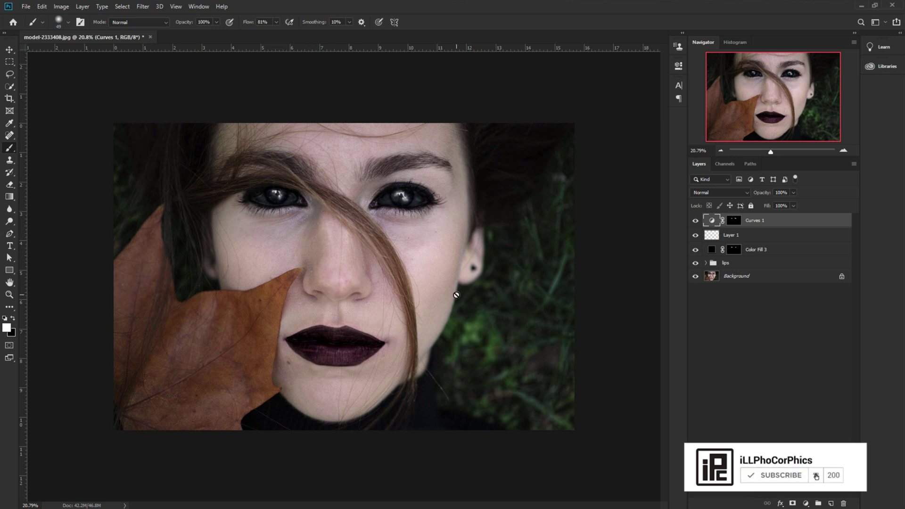
key(v)
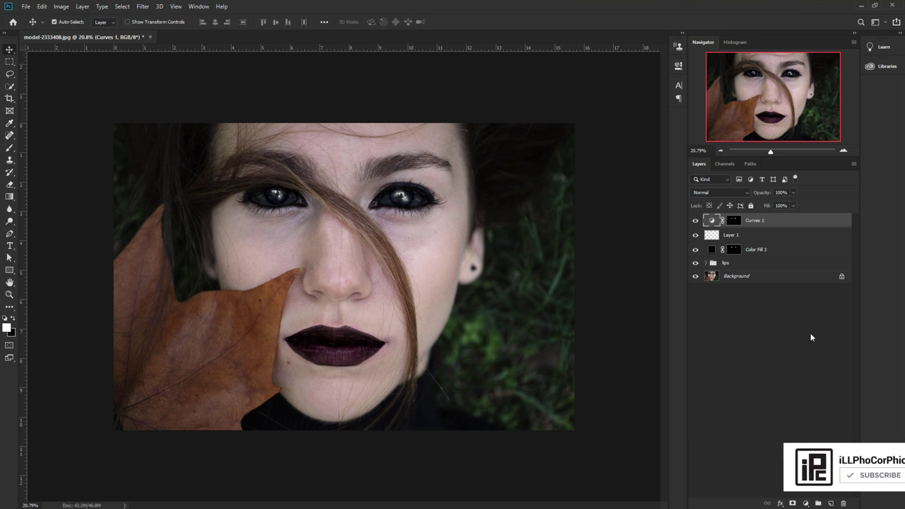
scroll(429, 291, down, 1)
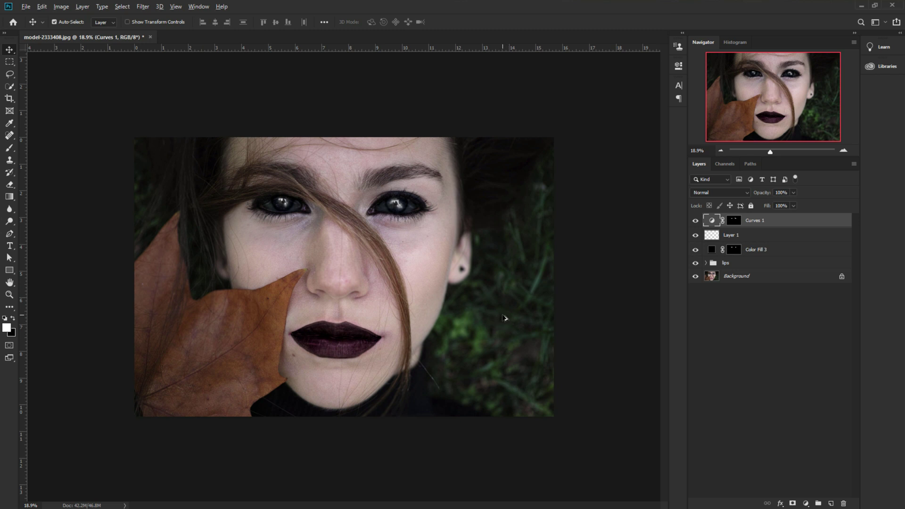
scroll(542, 350, up, 1)
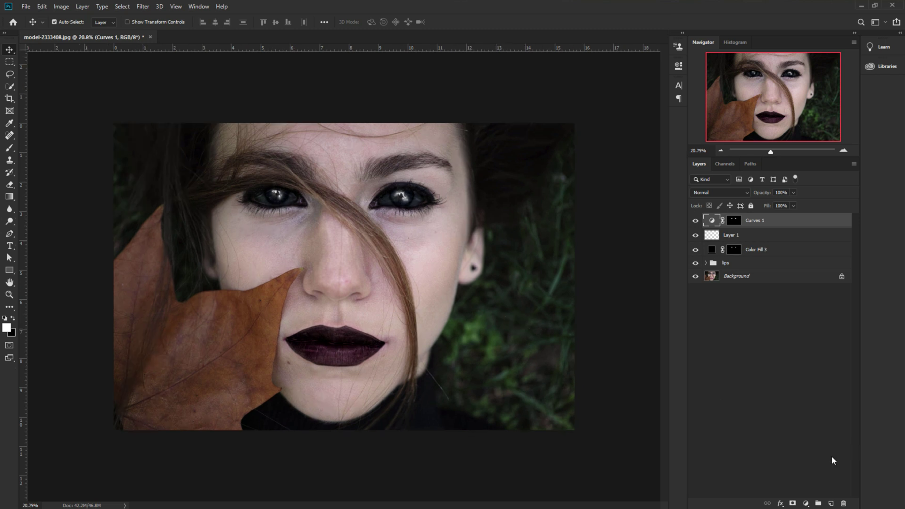
click(805, 503)
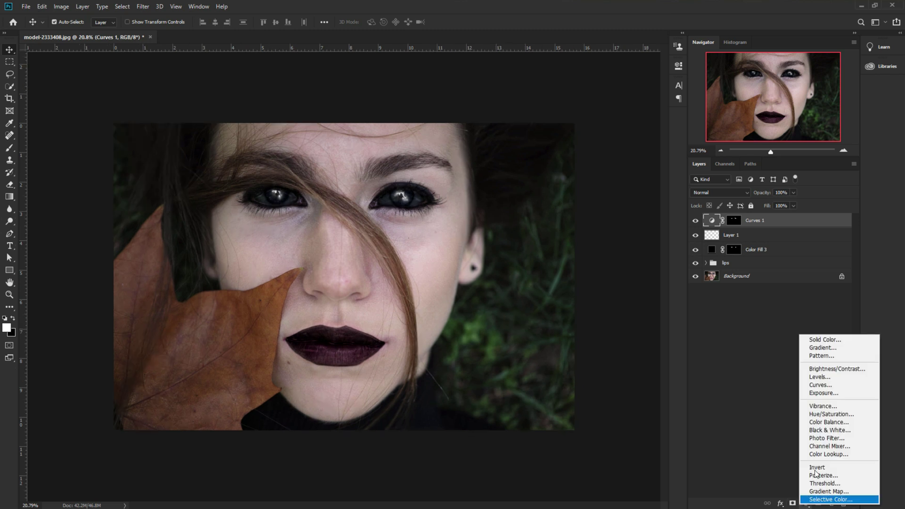
click(820, 385)
drag(601, 164, 579, 192)
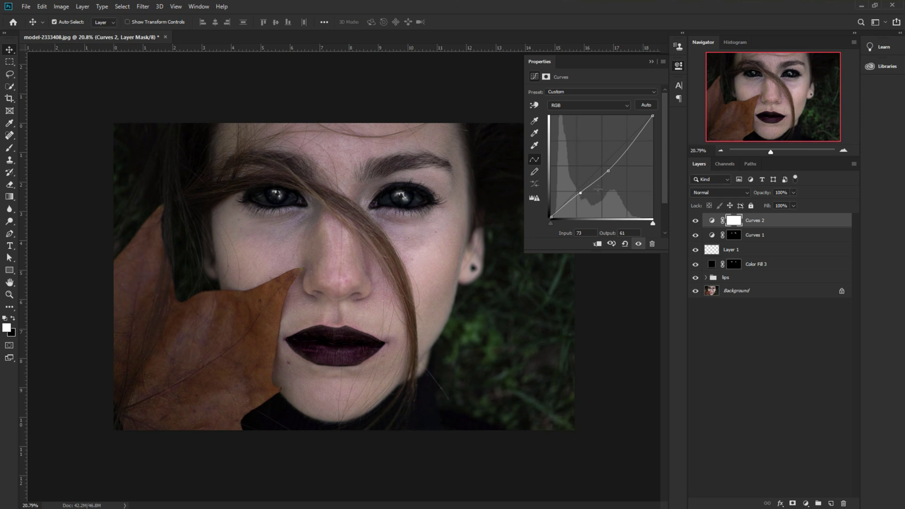
key(Delete)
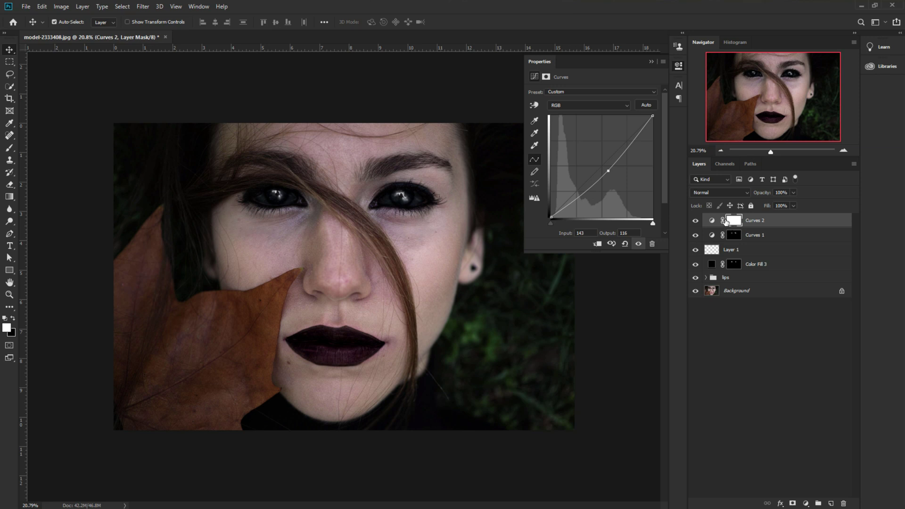
click(651, 62)
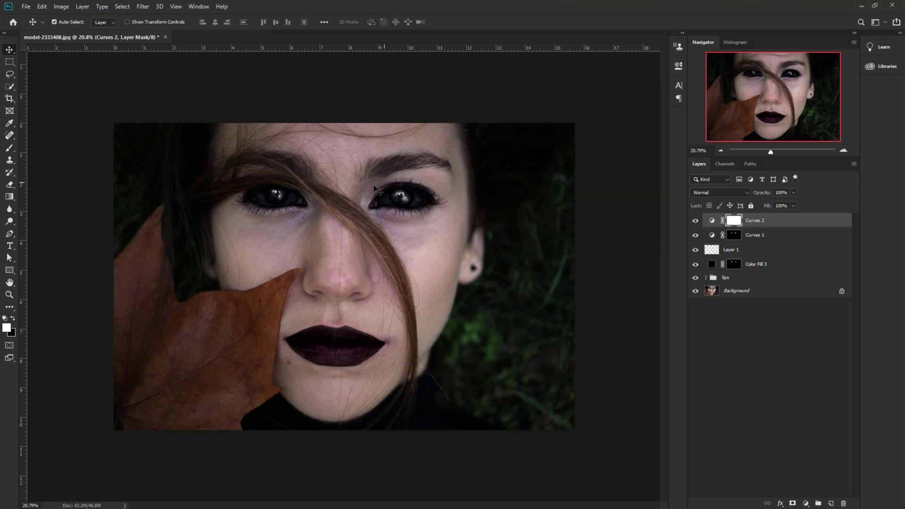
Brush black on the Curves 2 mask with a large soft brush over the face and the leaf to remove the darkening there.
click(9, 147)
mouse_move(340, 220)
mouse_down()
mouse_move(454, 240)
mouse_move(436, 239)
mouse_up()
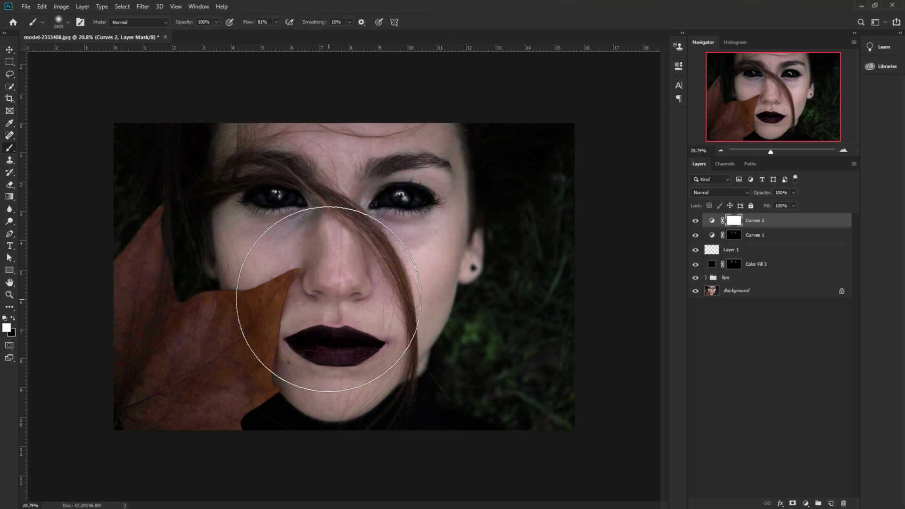
key(x)
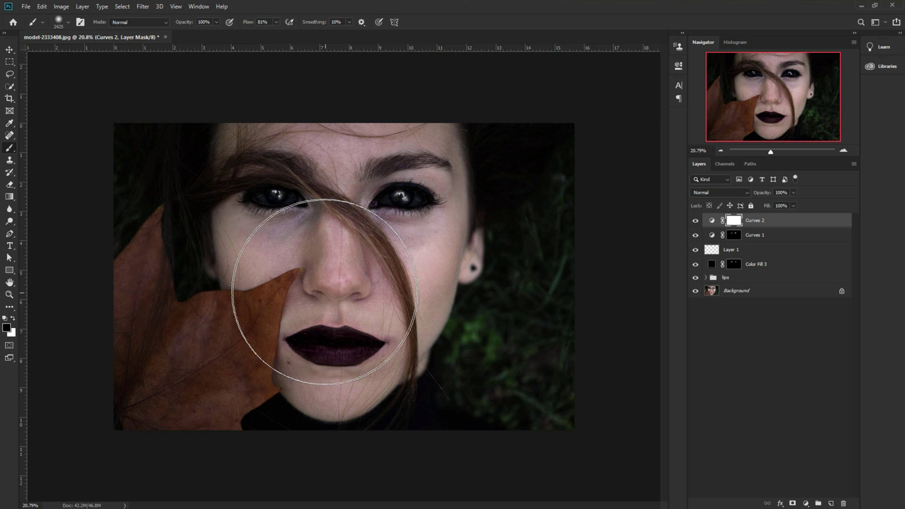
mouse_move(313, 335)
mouse_down()
mouse_move(313, 219)
mouse_move(324, 202)
mouse_move(337, 236)
mouse_move(333, 193)
mouse_move(372, 179)
mouse_move(378, 210)
mouse_move(344, 258)
mouse_move(333, 303)
mouse_move(340, 320)
mouse_move(307, 287)
mouse_move(340, 165)
mouse_move(303, 202)
mouse_up()
key(bracketleft)
key(bracketleft)
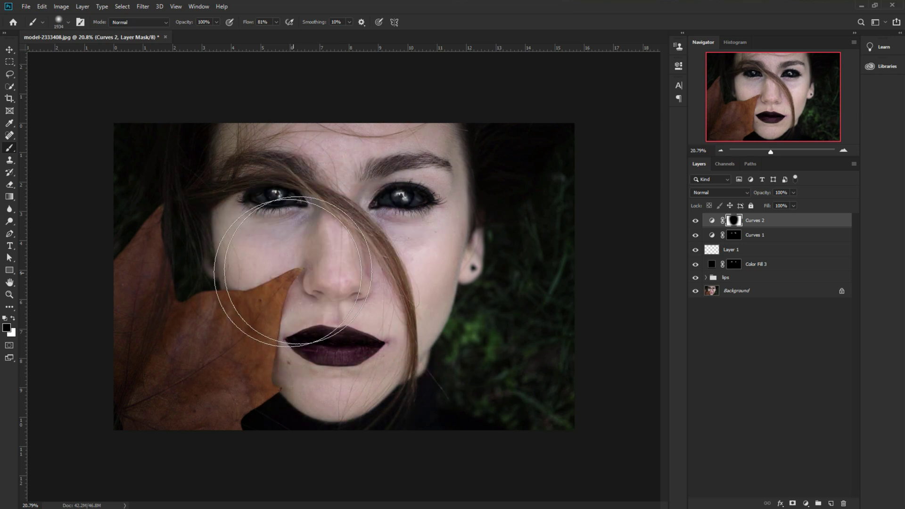
drag(324, 263, 302, 262)
mouse_move(218, 355)
mouse_down()
mouse_move(199, 414)
mouse_move(199, 384)
mouse_move(158, 402)
mouse_move(155, 314)
mouse_move(136, 412)
mouse_move(234, 367)
mouse_move(266, 310)
mouse_move(308, 269)
mouse_move(277, 344)
mouse_move(280, 371)
mouse_move(313, 369)
mouse_move(385, 317)
mouse_move(413, 242)
mouse_move(432, 252)
mouse_move(421, 310)
mouse_move(255, 152)
mouse_move(253, 184)
mouse_move(253, 172)
mouse_move(446, 203)
mouse_up()
scroll(332, 185, down, 3)
scroll(332, 185, up, 2)
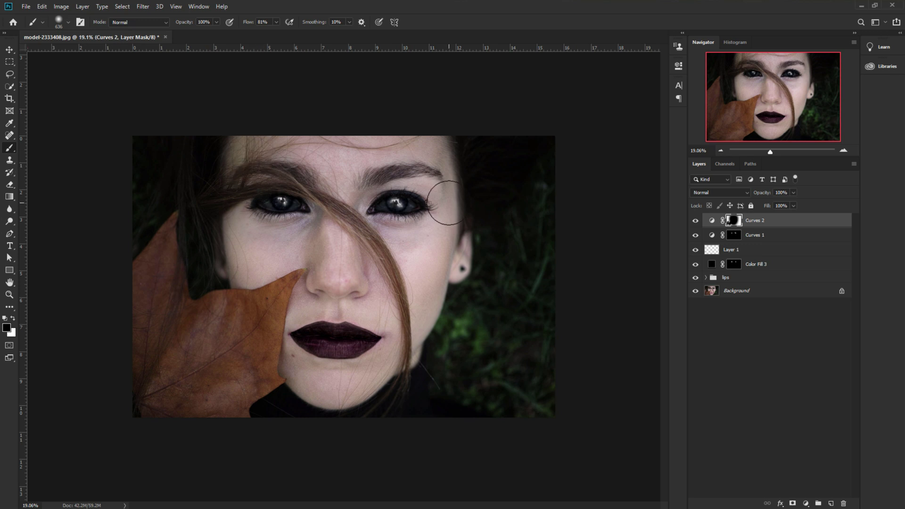
Run Apply Image on the Curves 2 mask with the inverted RGB channel of the merged layers, Multiply blending and 100% opacity.
click(10, 50)
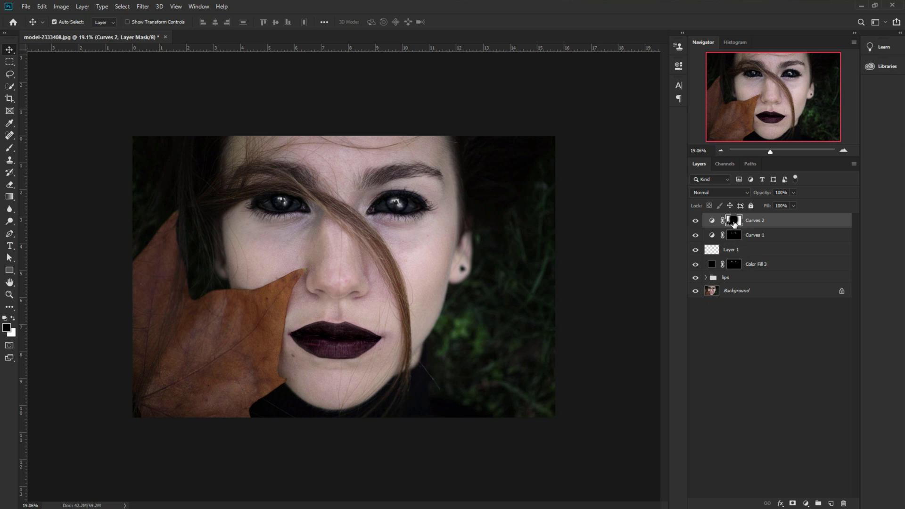
click(61, 8)
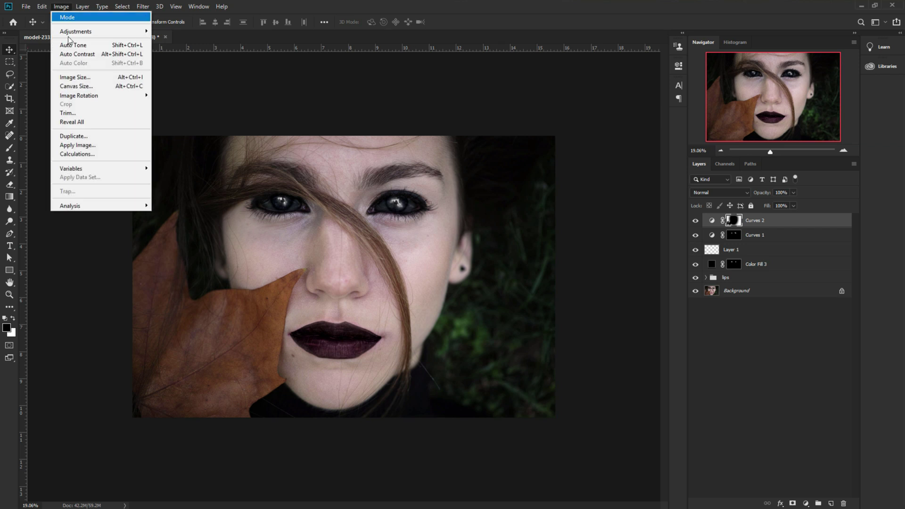
click(77, 145)
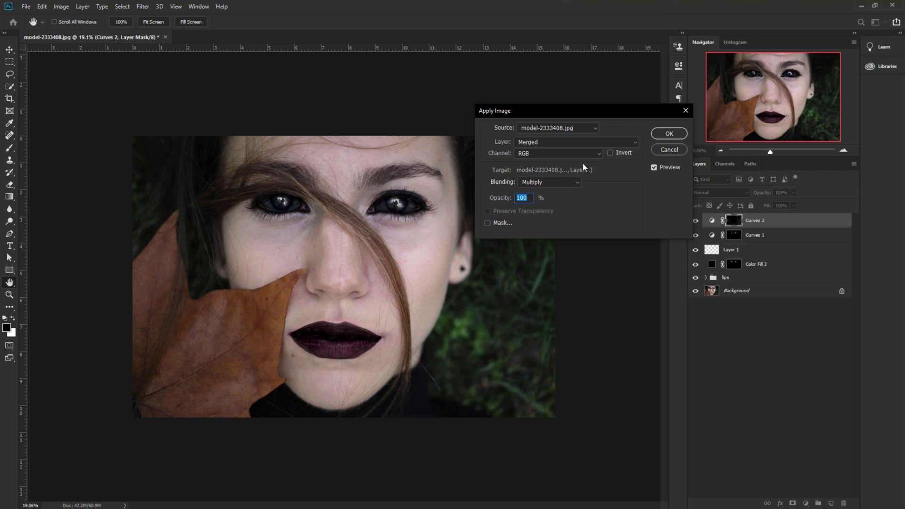
click(611, 153)
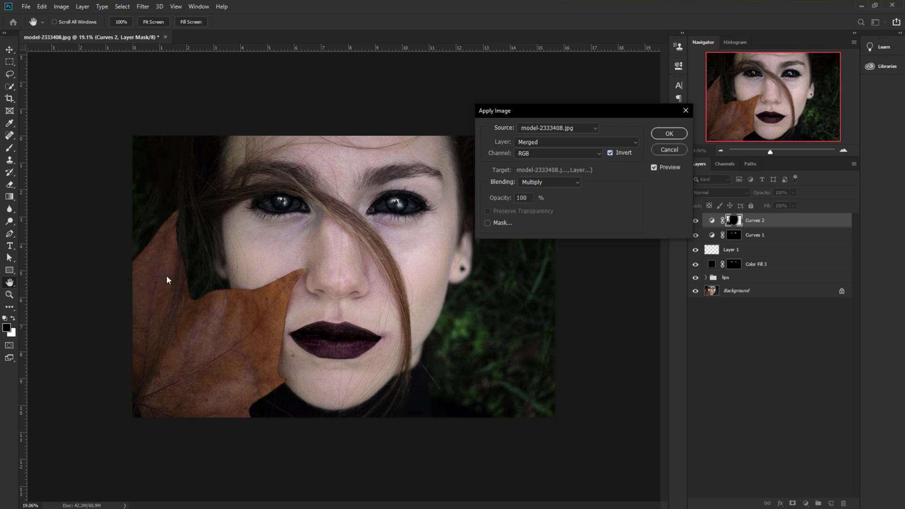
click(677, 134)
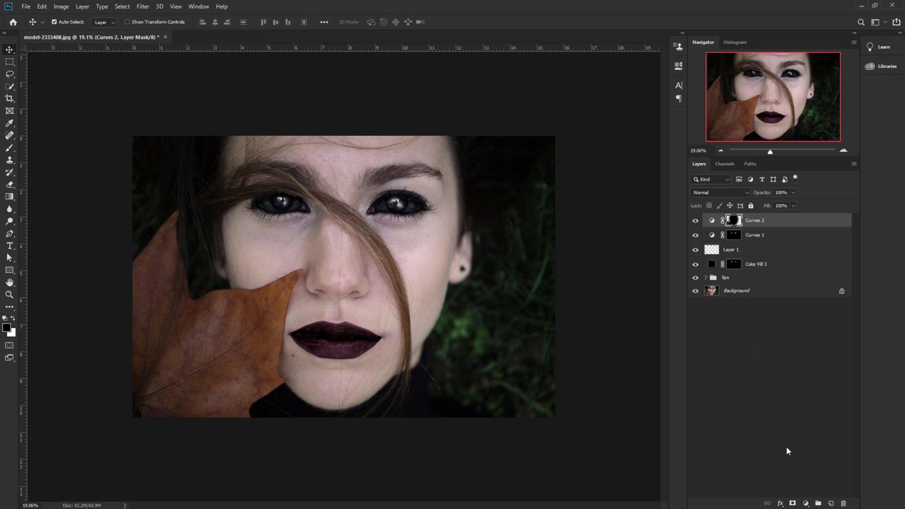
Add a Brightness/Contrast adjustment layer above Curves 2 with brightness -31 and contrast 21.
click(806, 504)
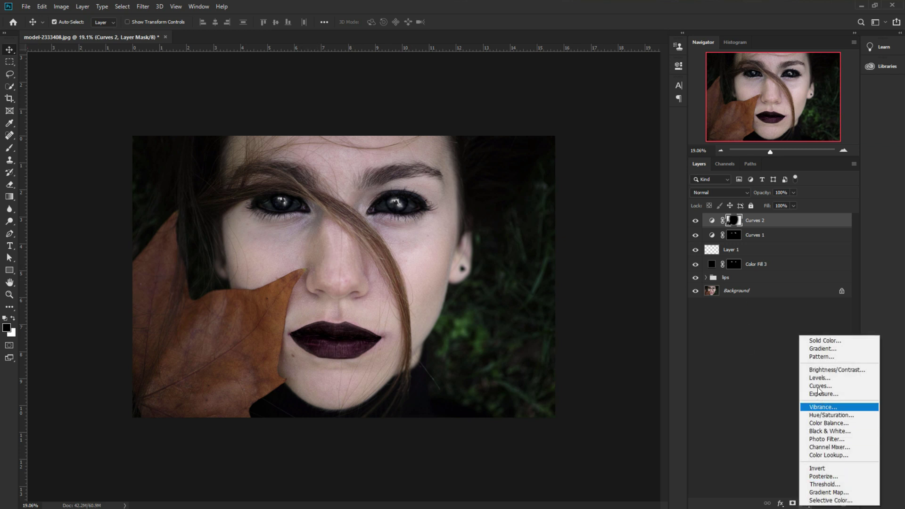
click(816, 372)
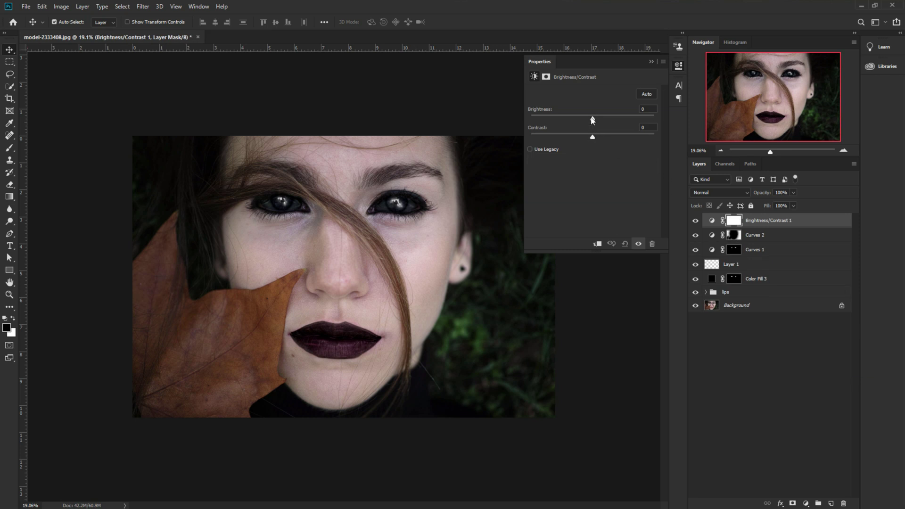
mouse_move(593, 120)
mouse_down()
mouse_move(580, 119)
mouse_move(606, 137)
mouse_move(580, 118)
mouse_up()
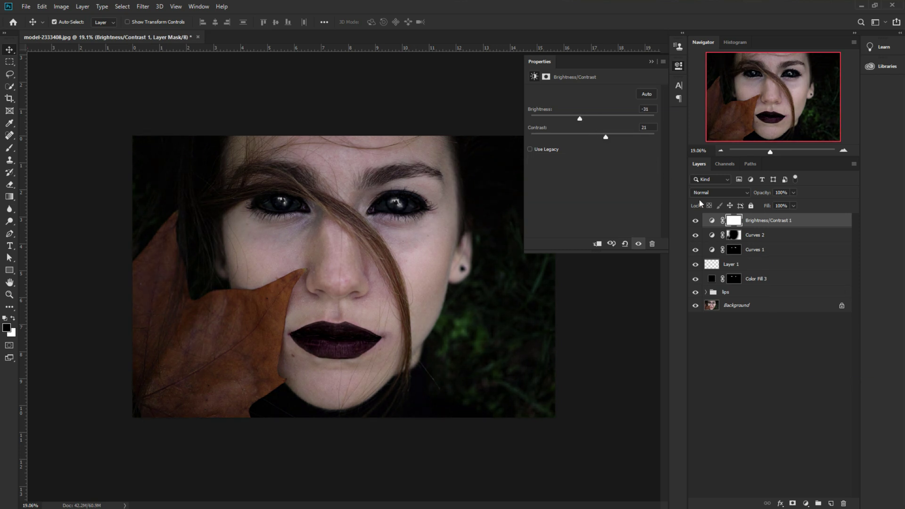
Add a Curves adjustment layer on top that brightens the midtones from input 114 to output 139.
click(805, 503)
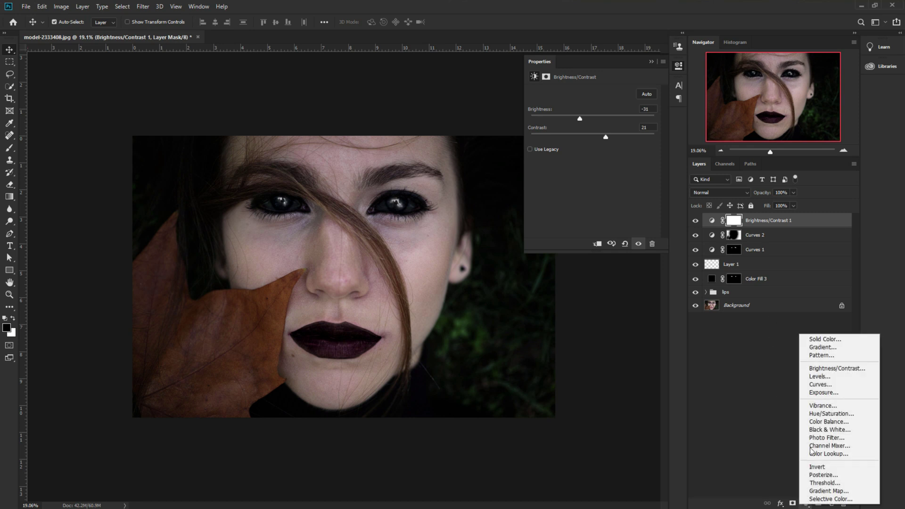
click(823, 385)
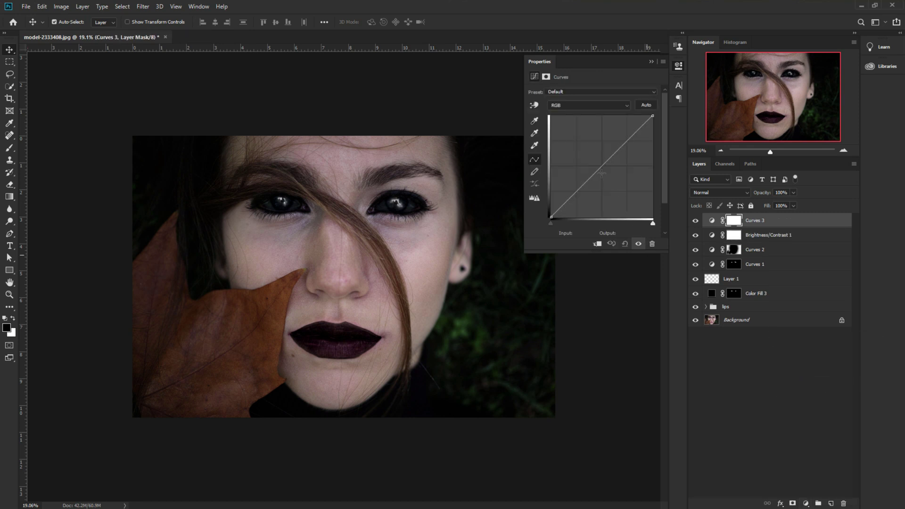
drag(602, 172, 596, 161)
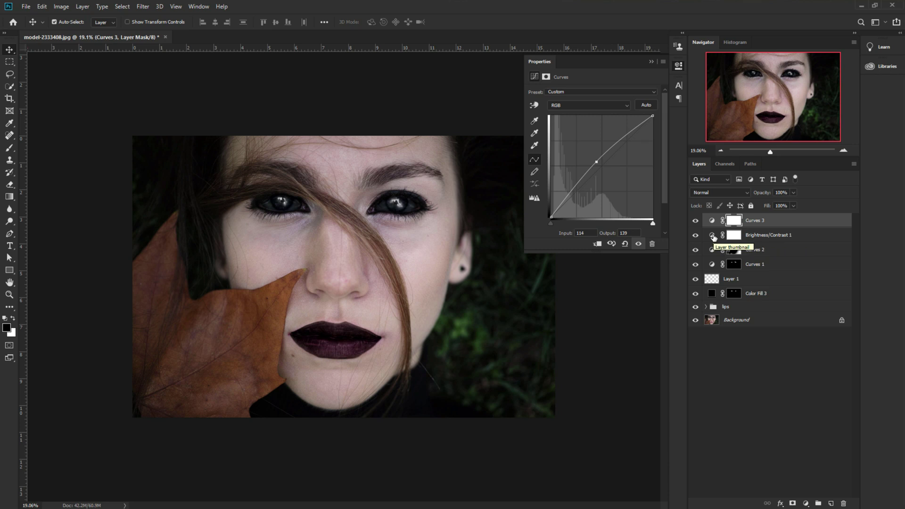
Change Brightness/Contrast 1 to brightness -45 and contrast 31, and set the Curves 3 point to input 112, output 145.
click(712, 236)
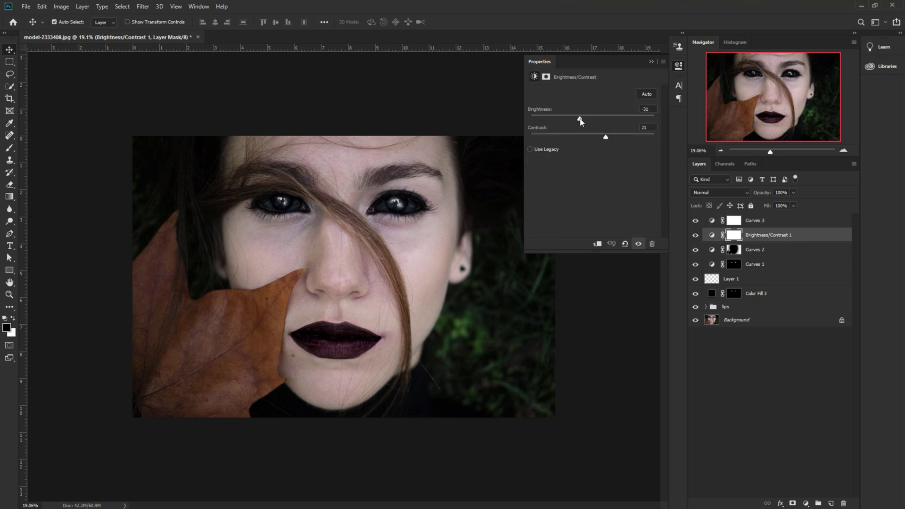
drag(581, 122, 611, 137)
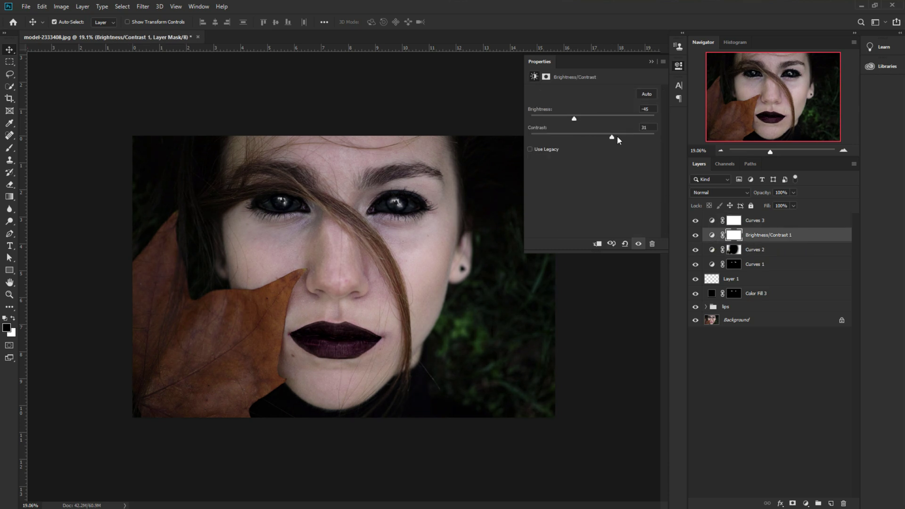
click(712, 221)
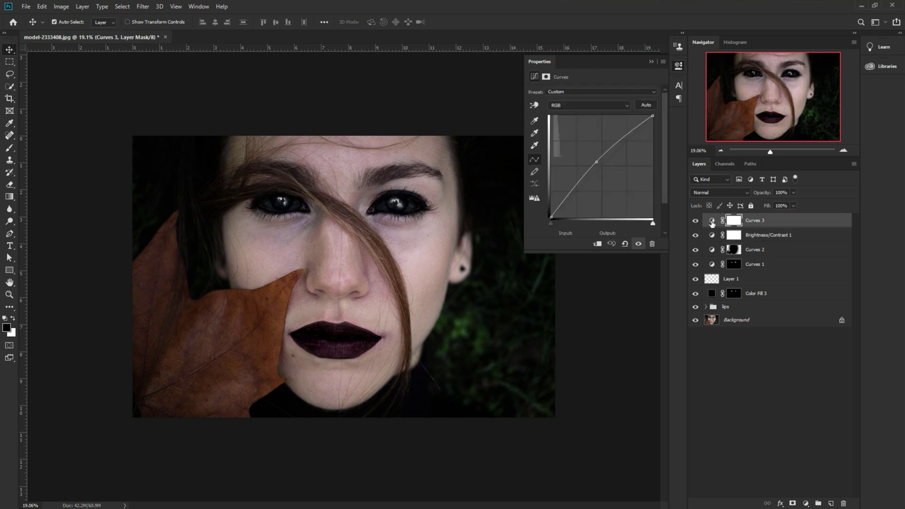
drag(596, 161, 595, 159)
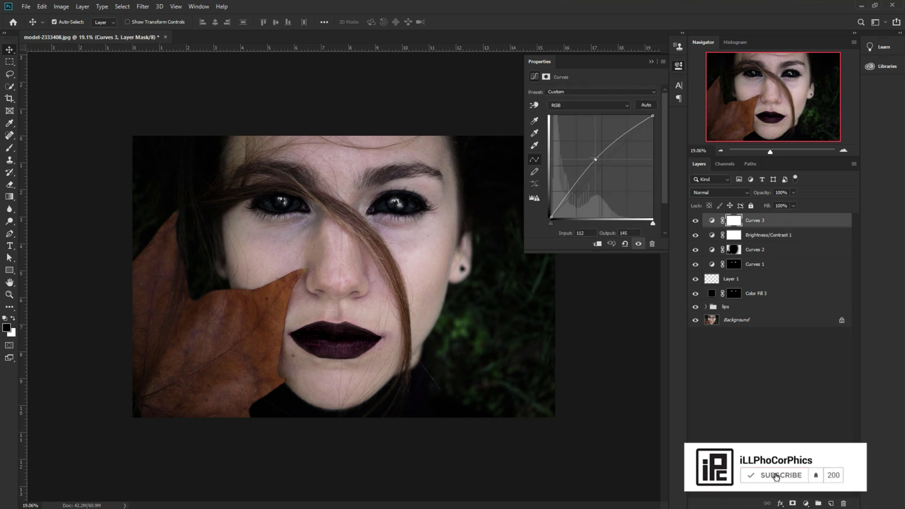
Group the Curves 3 and Brightness/Contrast 1 layers and name the group "B &C".
shift+click(767, 235)
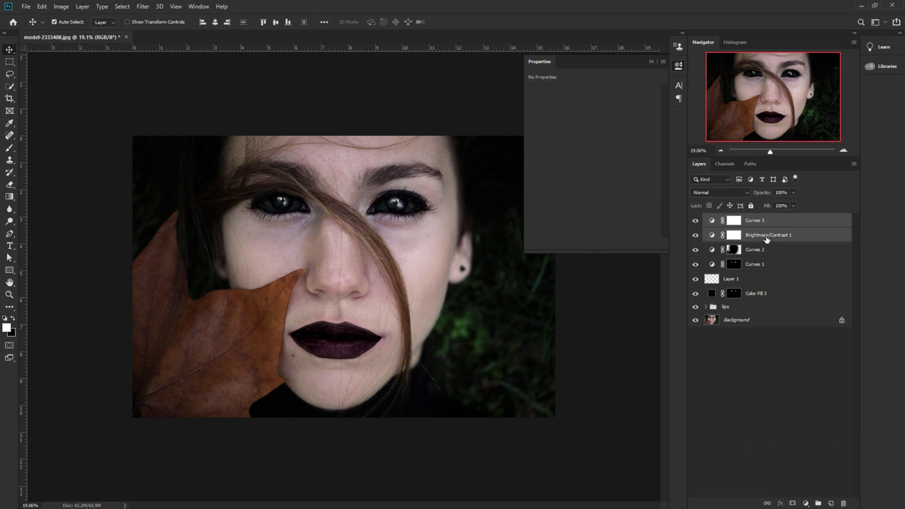
key(ctrl+g)
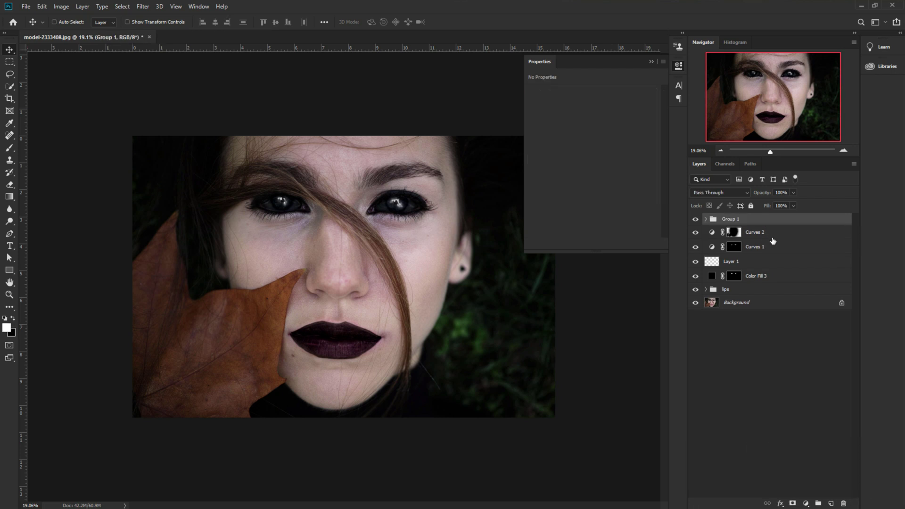
double_click(738, 219)
text(b)
key(Return)
click(652, 62)
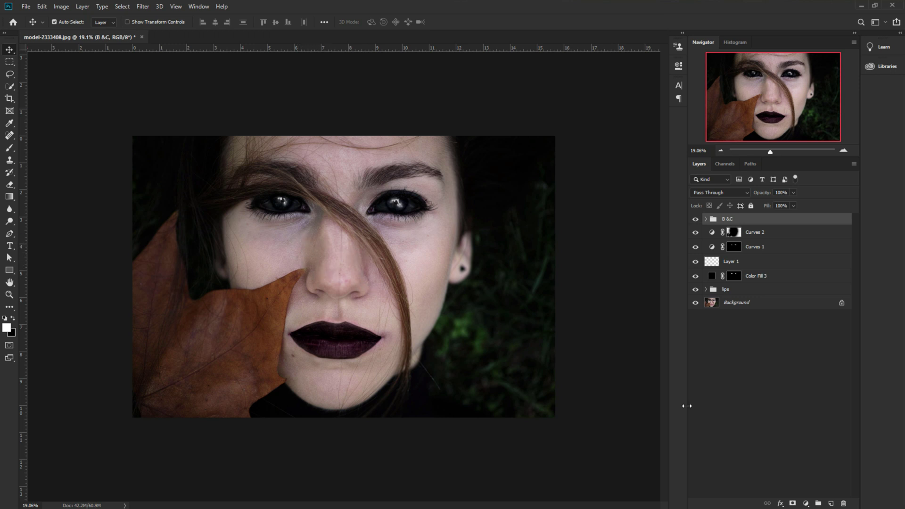
Add a Curves adjustment layer above the B &C group that darkens the midtones from input 146 to output 110.
click(805, 503)
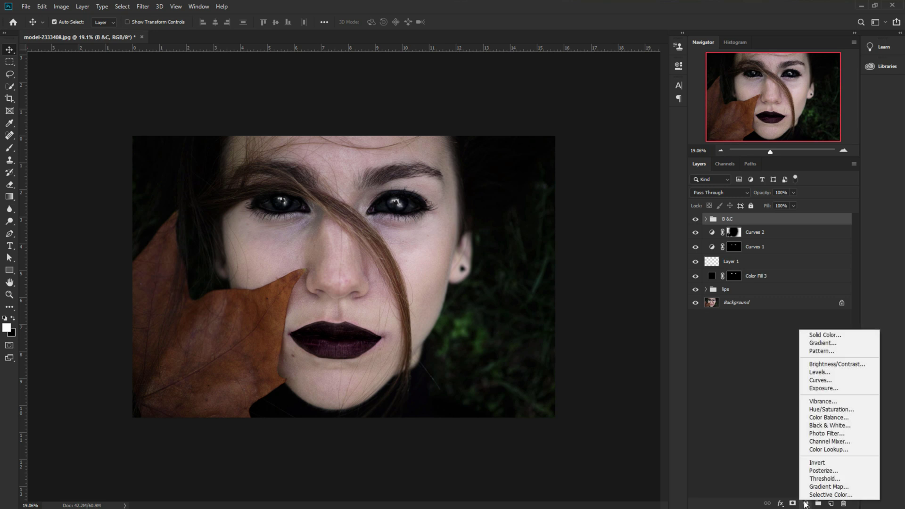
click(815, 380)
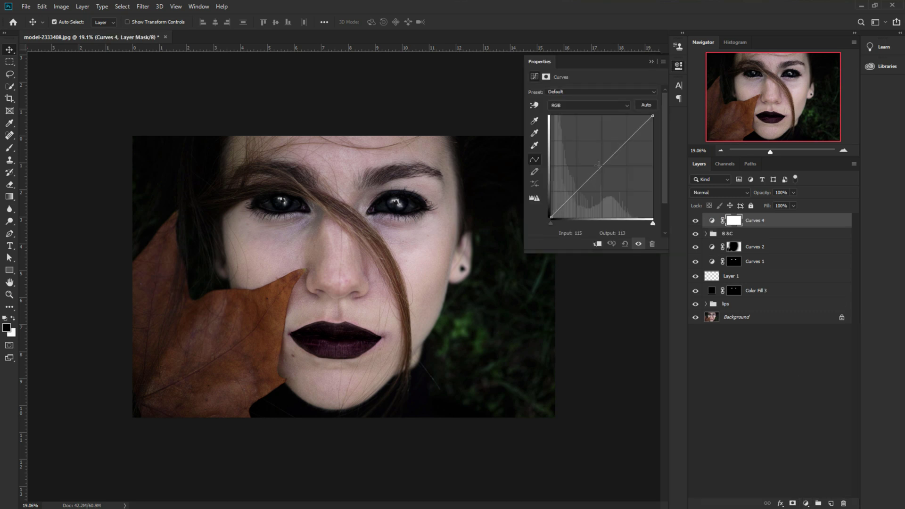
drag(602, 164, 609, 173)
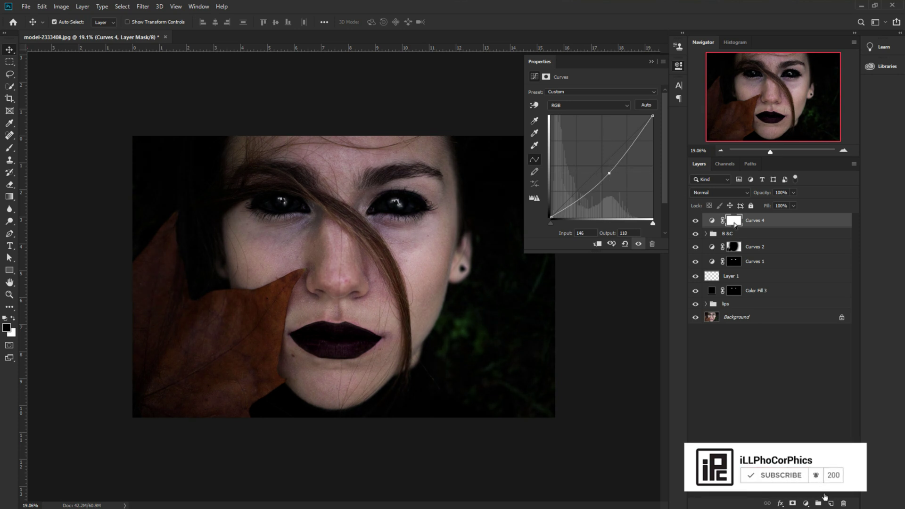
Invert the Curves 4 layer mask to black and switch to the Brush tool.
key(ctrl+i)
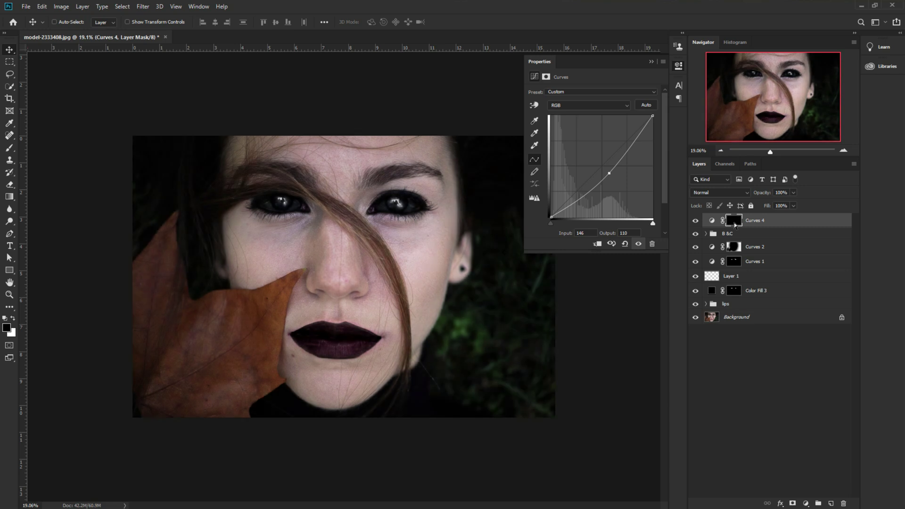
click(9, 149)
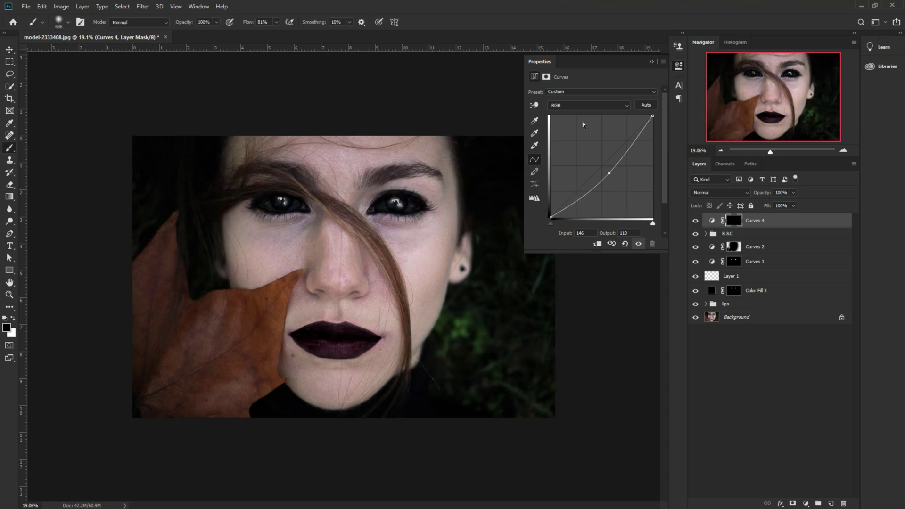
click(652, 61)
Paint white with a soft brush of about 542 px on the Curves 4 mask around and beneath both eyes to darken them.
scroll(474, 198, up, 3)
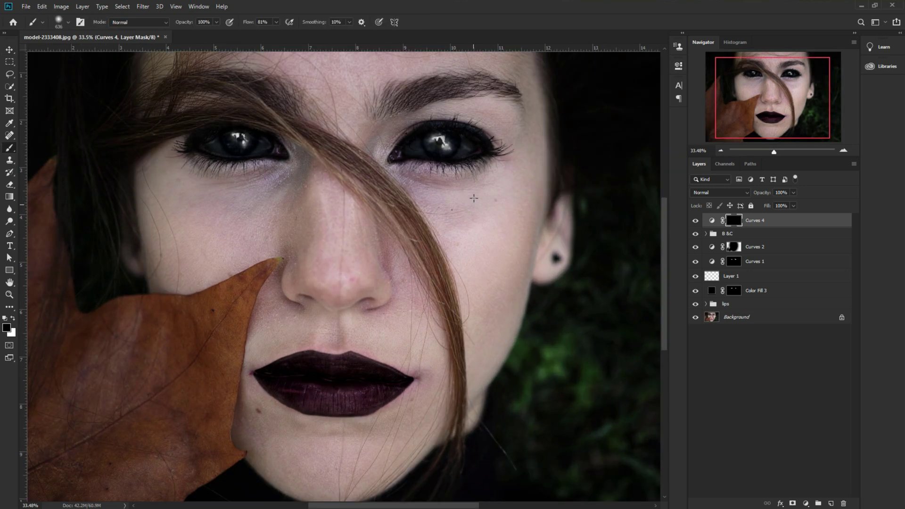
scroll(421, 283, down, 1)
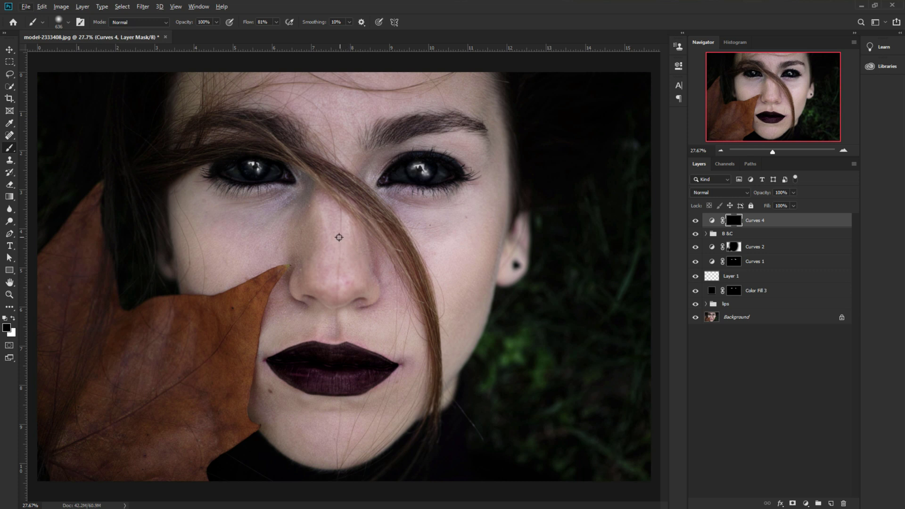
drag(312, 231, 351, 229)
mouse_move(285, 220)
mouse_down()
mouse_move(242, 219)
mouse_move(289, 196)
mouse_up()
click(12, 319)
mouse_move(256, 212)
mouse_down()
mouse_move(278, 238)
mouse_move(281, 223)
mouse_move(279, 231)
mouse_move(222, 178)
mouse_up()
mouse_move(402, 203)
mouse_down()
mouse_move(389, 188)
mouse_move(393, 178)
mouse_move(395, 209)
mouse_up()
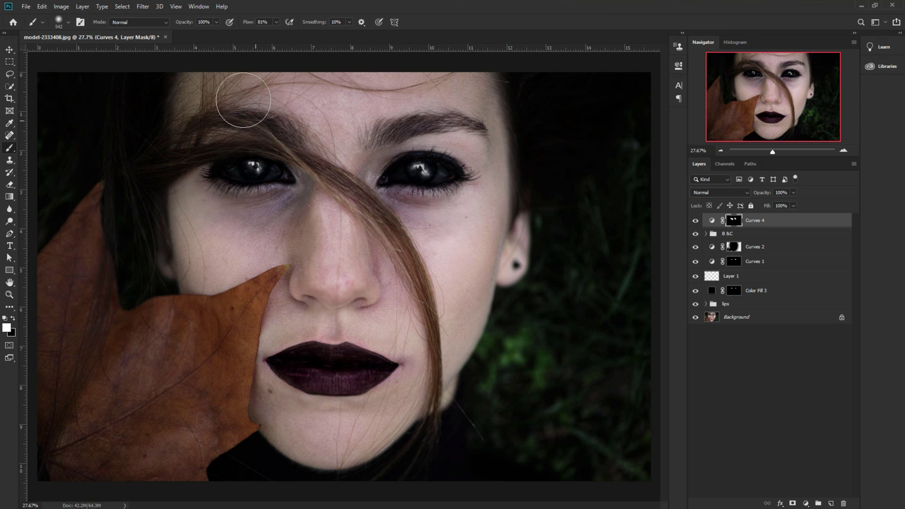
Set the brush flow to 60% and paint white on the Curves 4 mask to deepen shadows under the eyes, beside the nose and along the lower face.
drag(245, 25, 238, 25)
mouse_move(276, 243)
mouse_down()
mouse_move(267, 299)
mouse_move(282, 255)
mouse_up()
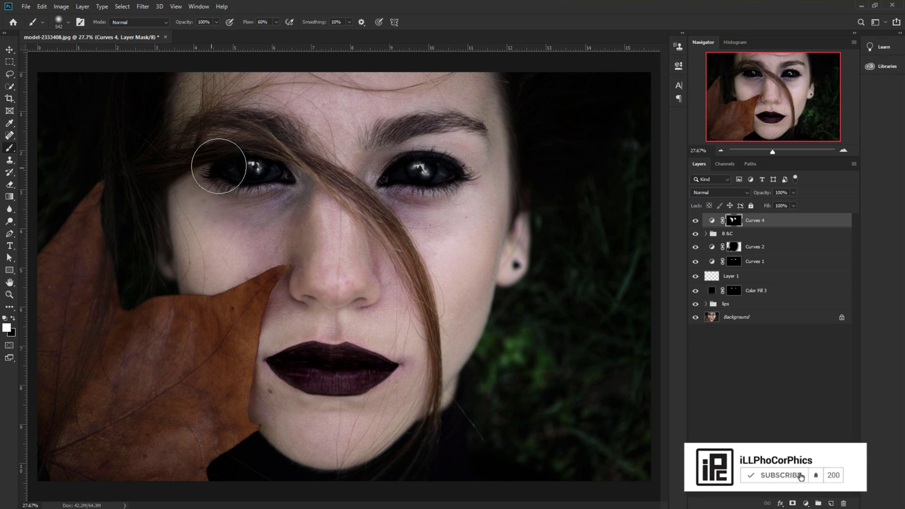
drag(448, 185, 462, 179)
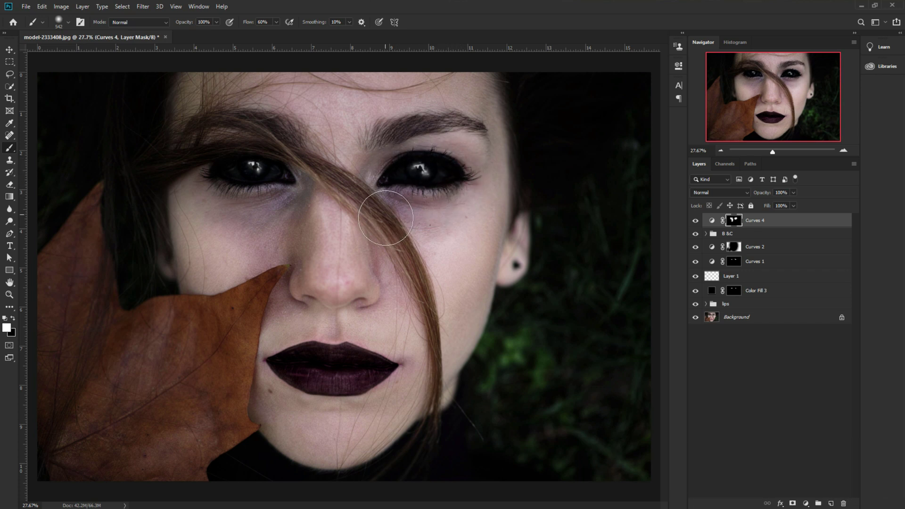
drag(387, 264, 384, 292)
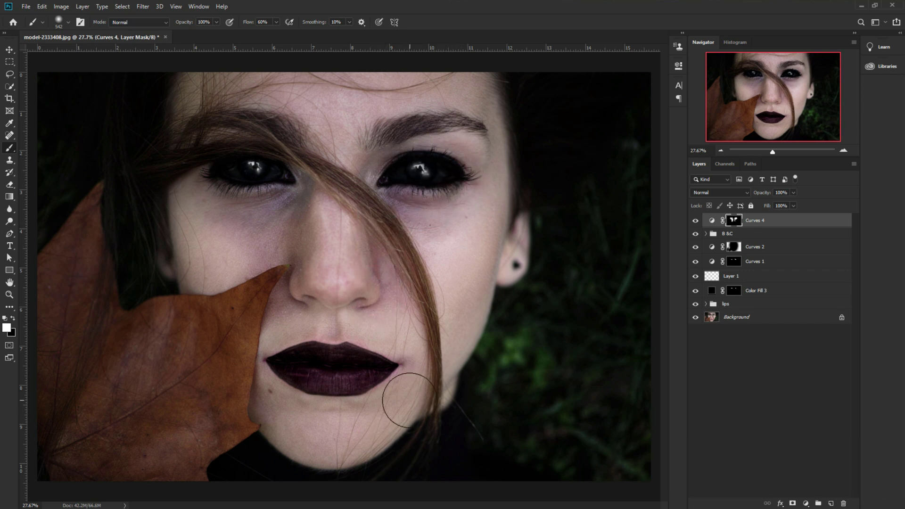
mouse_move(409, 399)
mouse_down()
mouse_move(398, 421)
mouse_move(397, 412)
mouse_move(393, 451)
mouse_up()
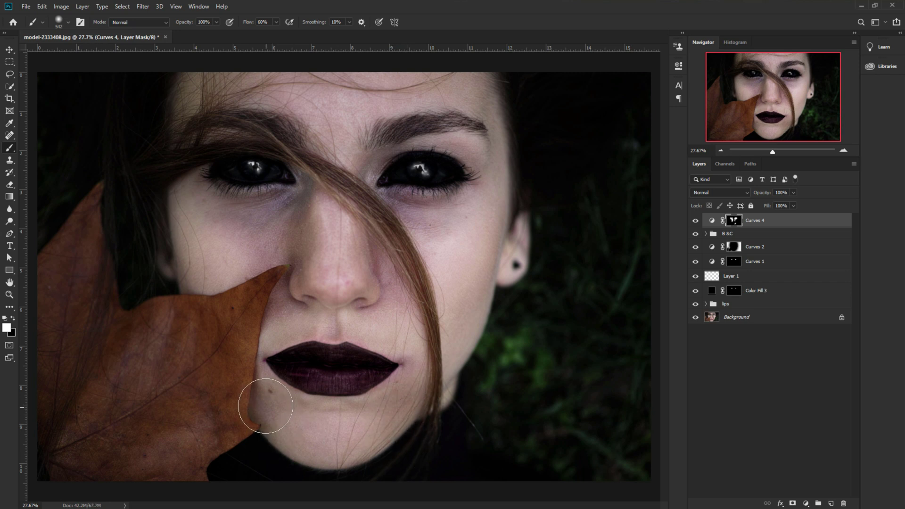
mouse_move(265, 406)
mouse_down()
mouse_move(264, 440)
mouse_move(239, 374)
mouse_move(242, 354)
mouse_move(249, 418)
mouse_up()
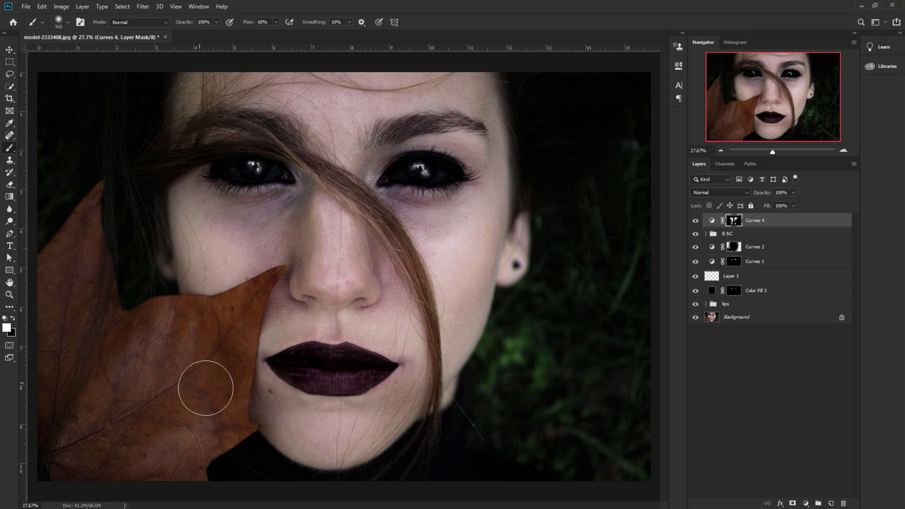
drag(388, 317, 430, 347)
scroll(449, 357, down, 1)
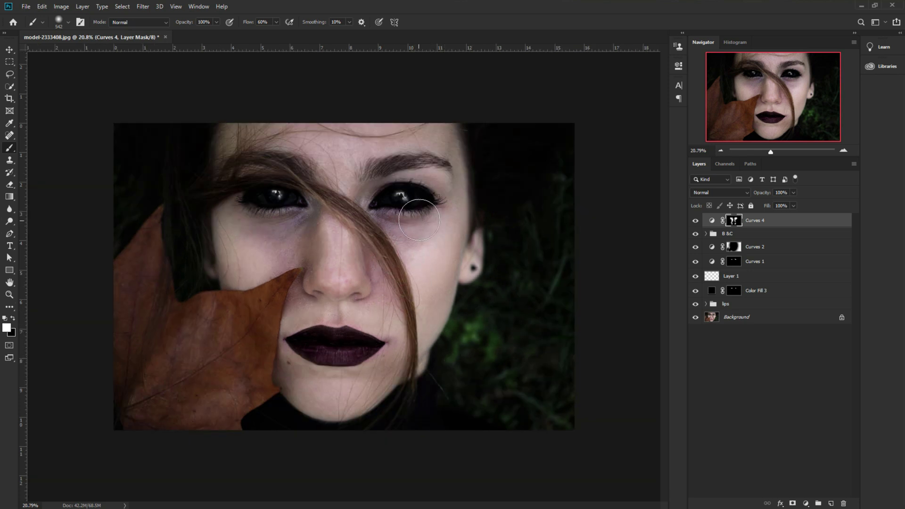
mouse_move(384, 203)
mouse_down()
mouse_move(375, 215)
mouse_move(317, 221)
mouse_up()
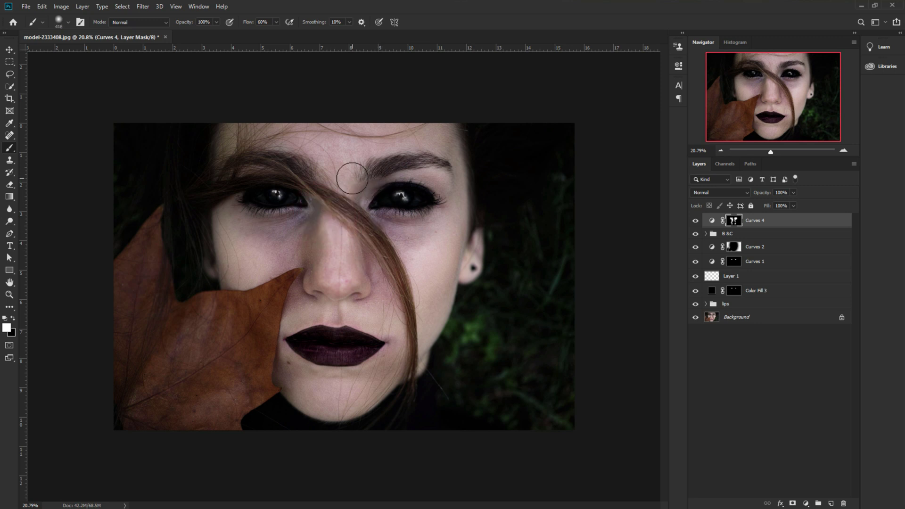
mouse_move(351, 179)
mouse_down()
mouse_move(371, 155)
mouse_move(436, 128)
mouse_move(393, 126)
mouse_move(436, 138)
mouse_up()
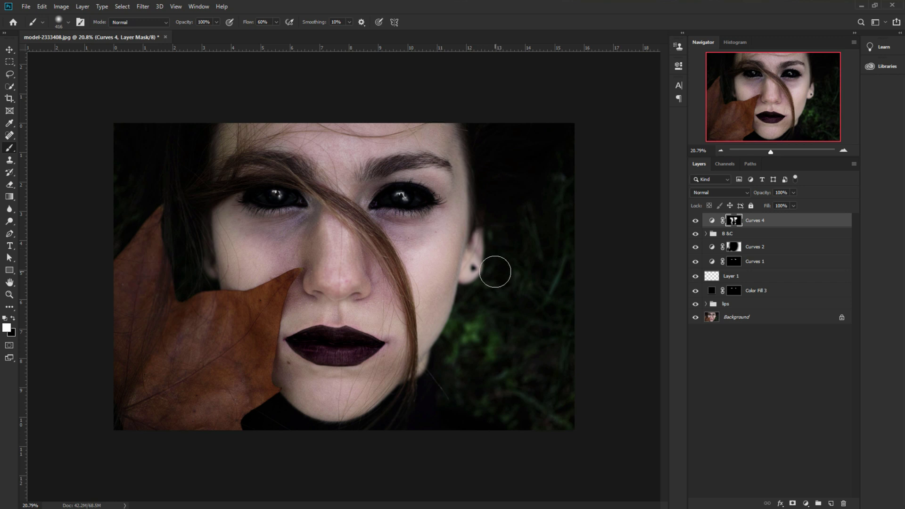
Compare the result with the original photo by showing only the Background layer and restoring all layers.
click(13, 52)
scroll(379, 261, up, 1)
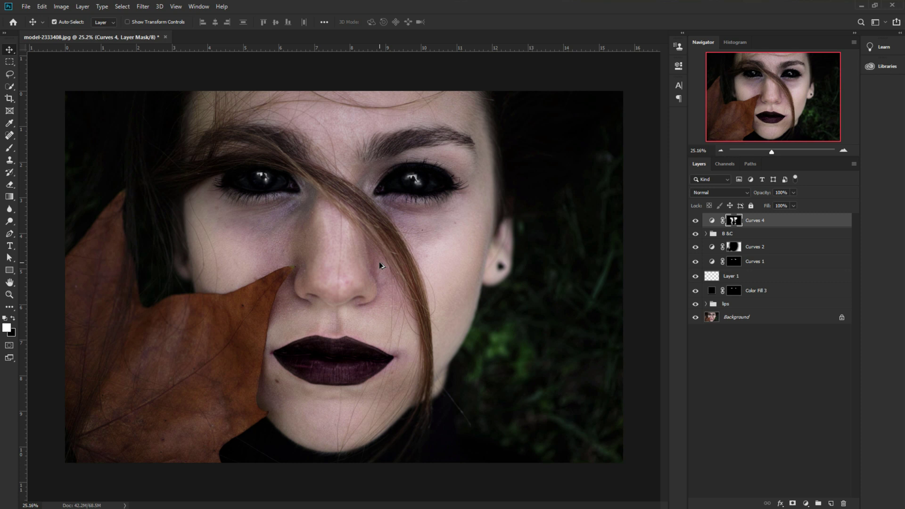
scroll(379, 261, down, 2)
scroll(375, 272, up, 1)
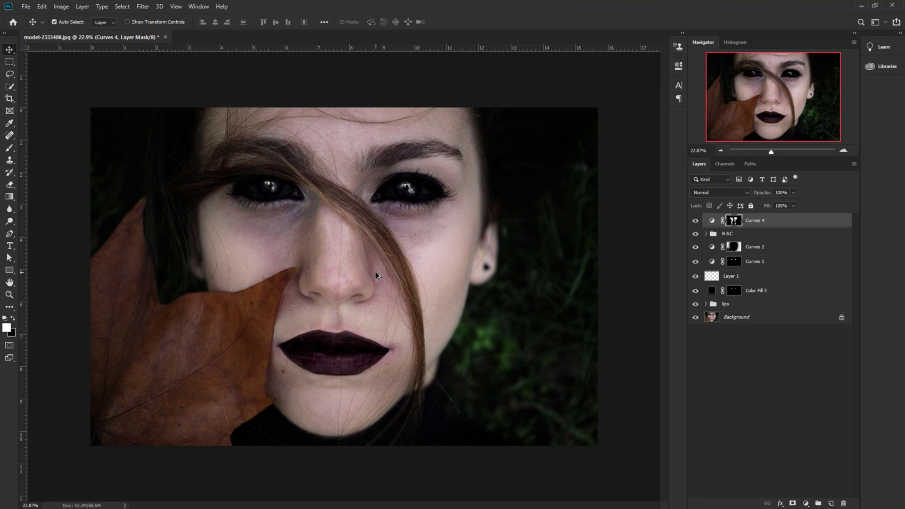
alt+click(696, 319)
alt+click(695, 319)
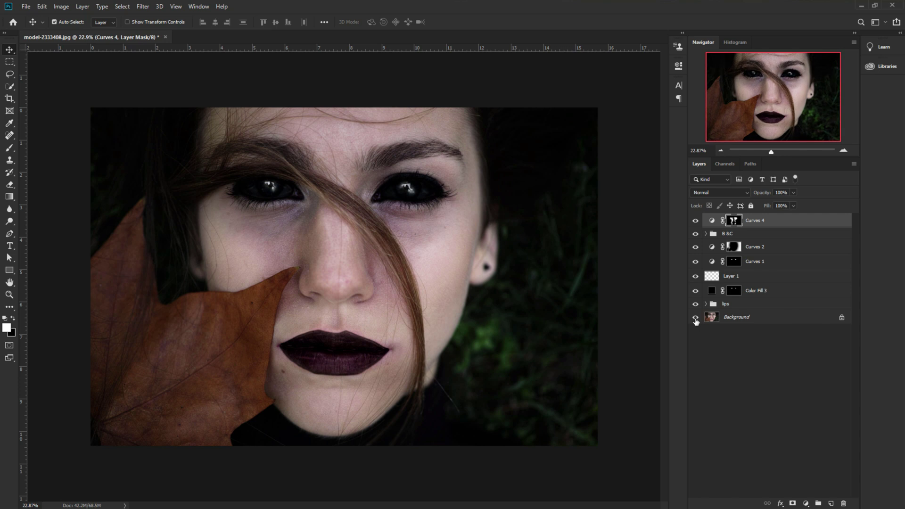